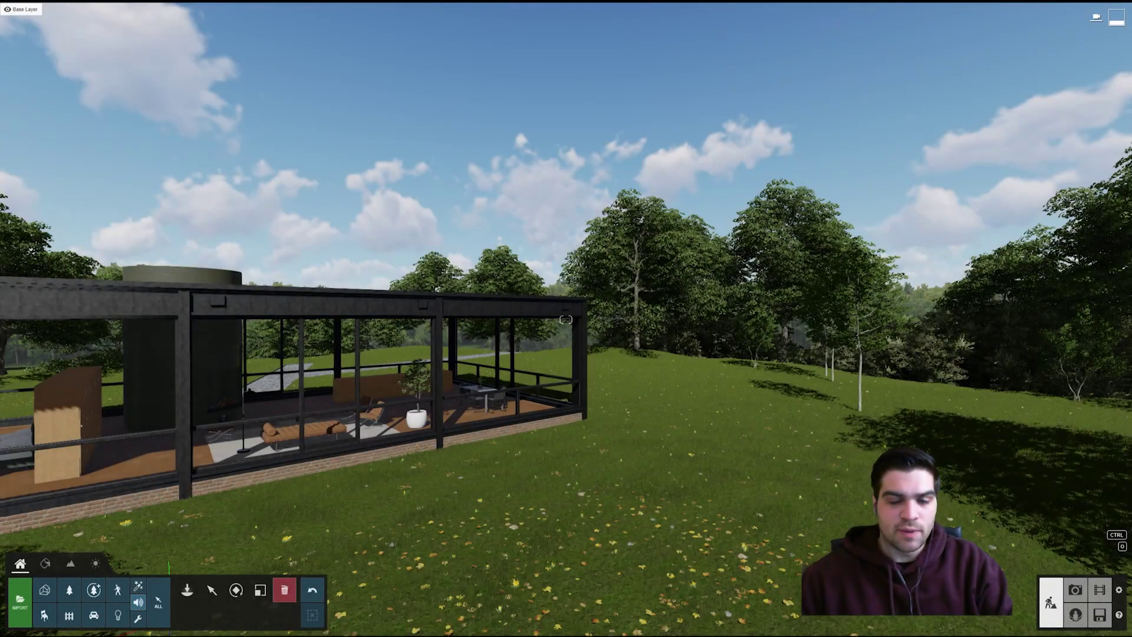
- Fly the camera back until the glass house sits centred across the lawn
{"action": "key", "text": "s"}
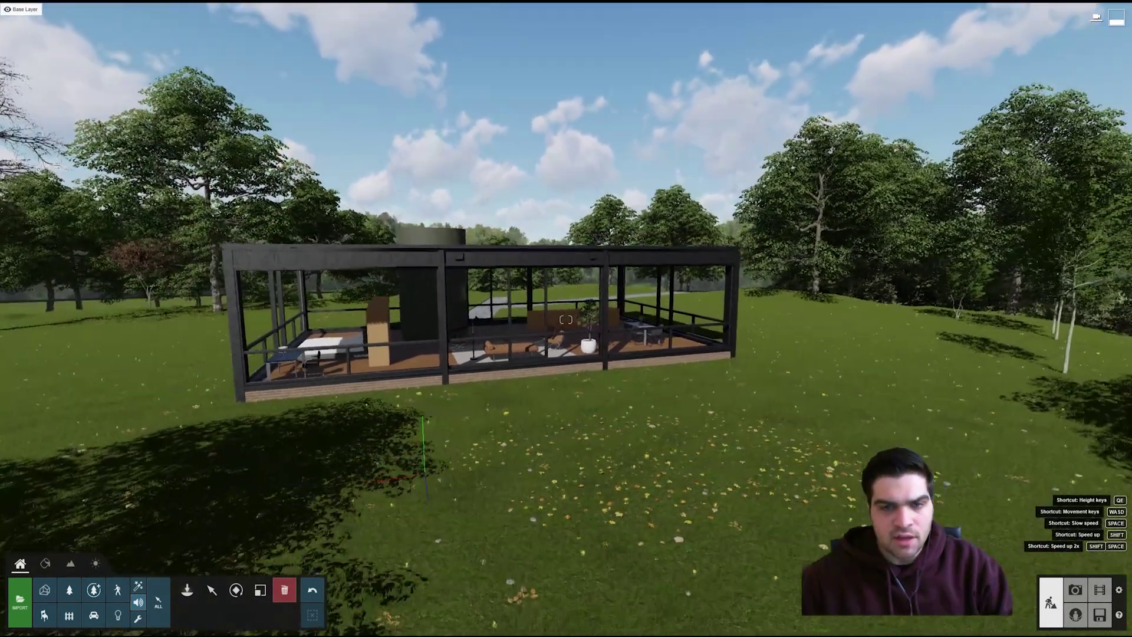
{"action": "key", "text": "ctrl"}
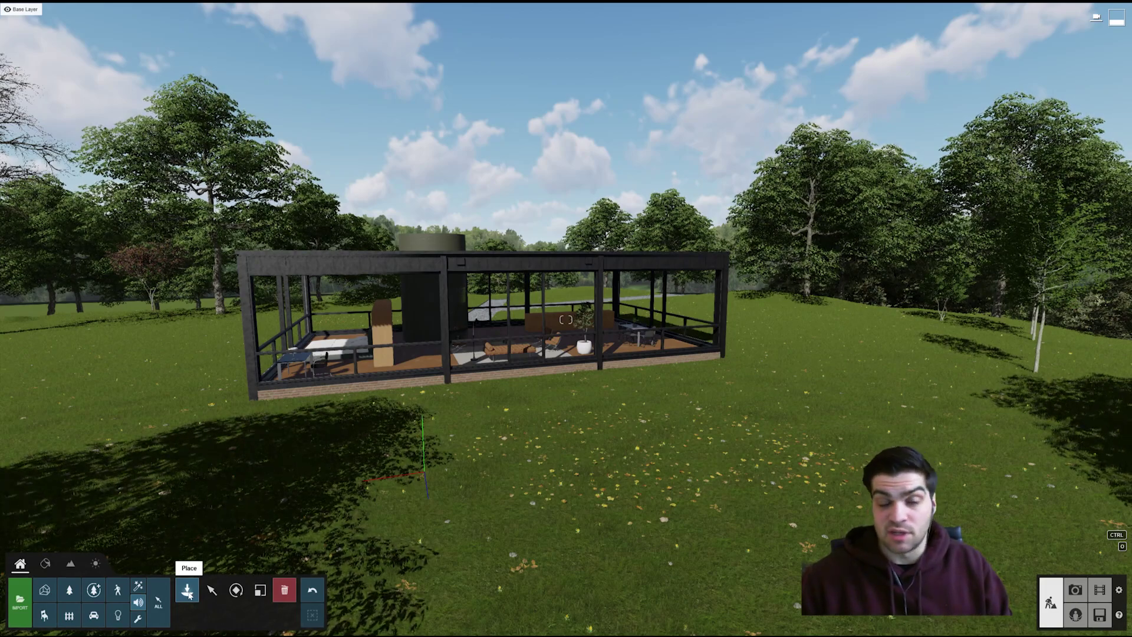
- Open the Sound library's Nature category and pick the Forest 001 sound
{"action": "left_click", "coordinate": [188, 592]}
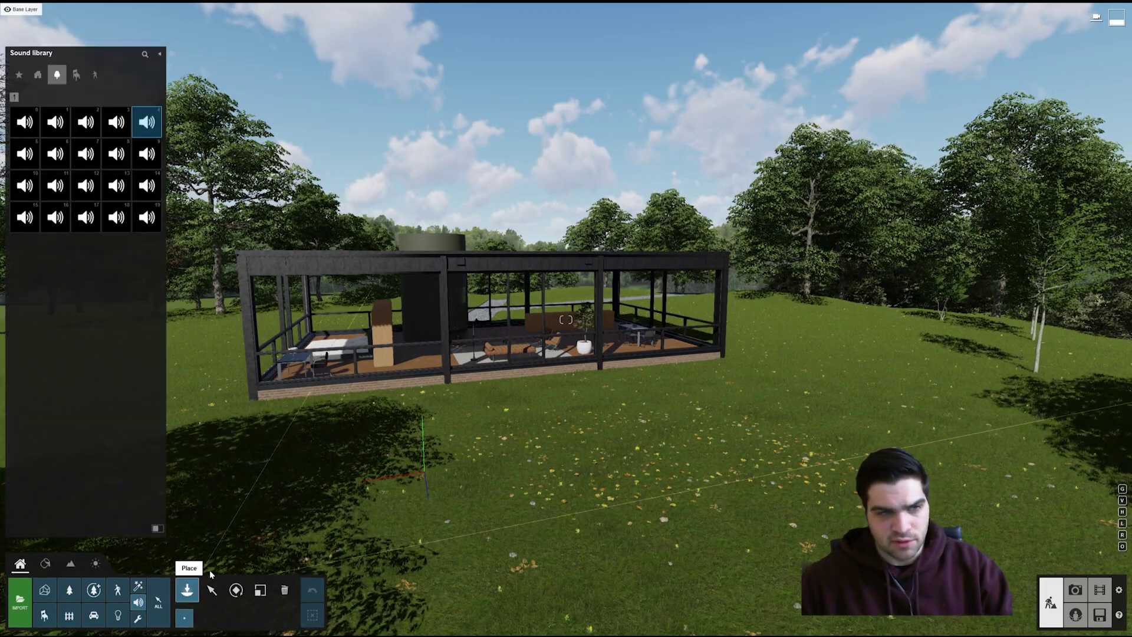
{"action": "left_click", "coordinate": [138, 586]}
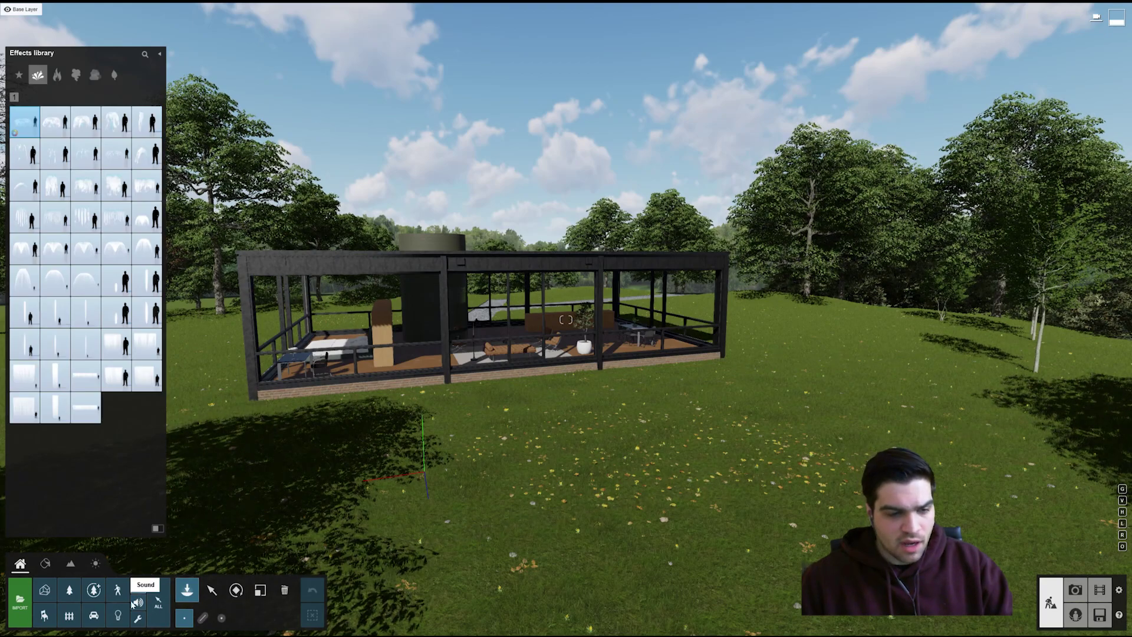
{"action": "left_click", "coordinate": [135, 602]}
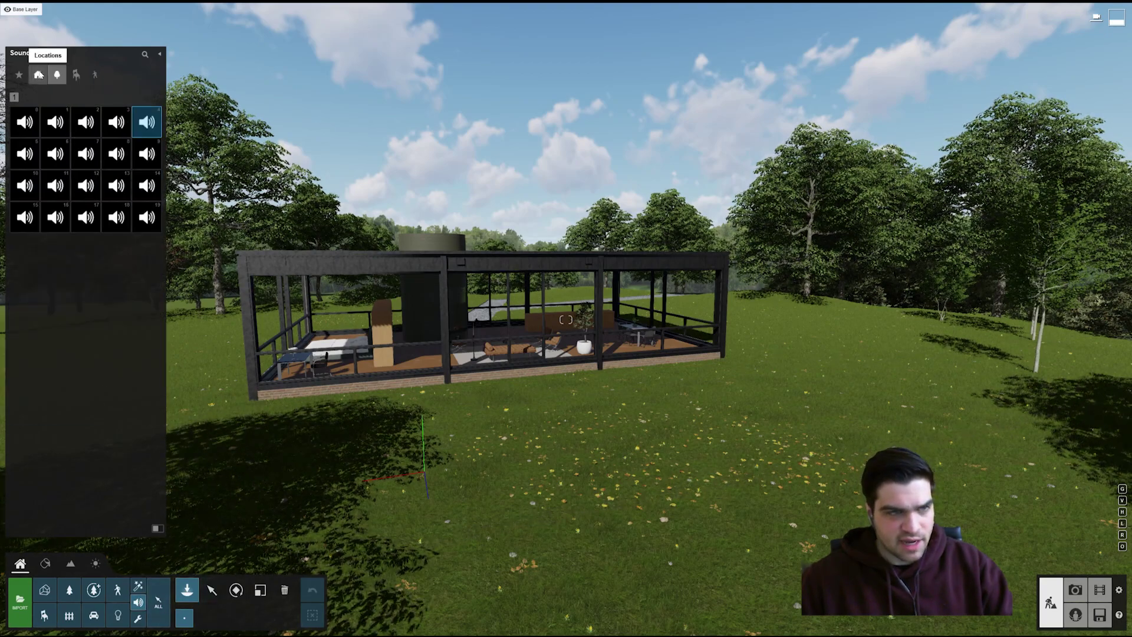
{"action": "left_click", "coordinate": [39, 75]}
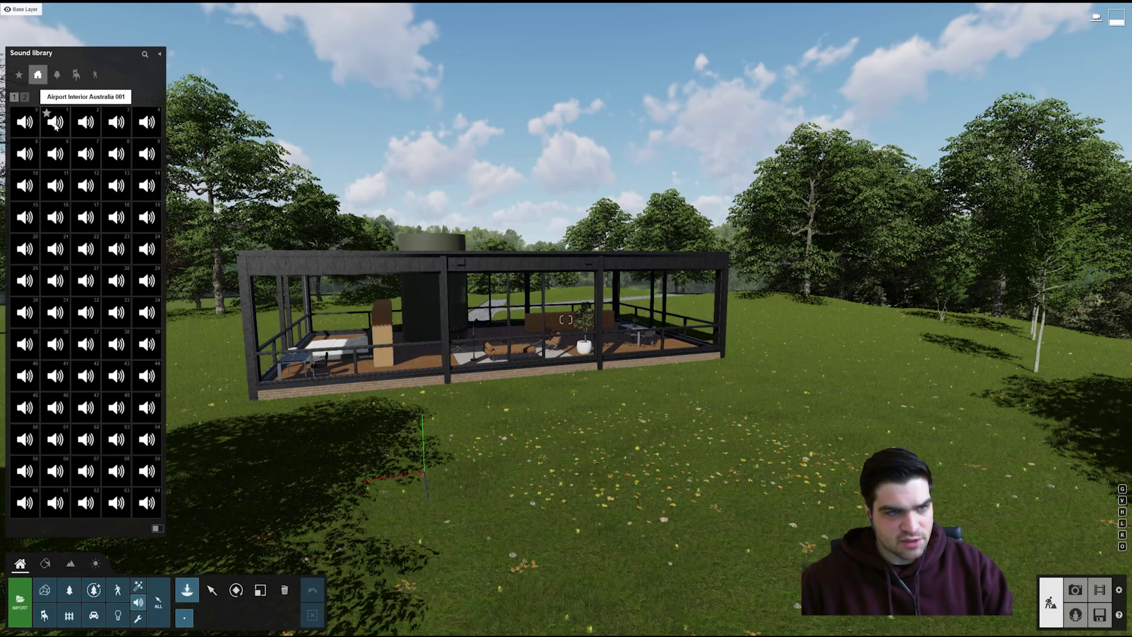
{"action": "mouse_move", "coordinate": [107, 208]}
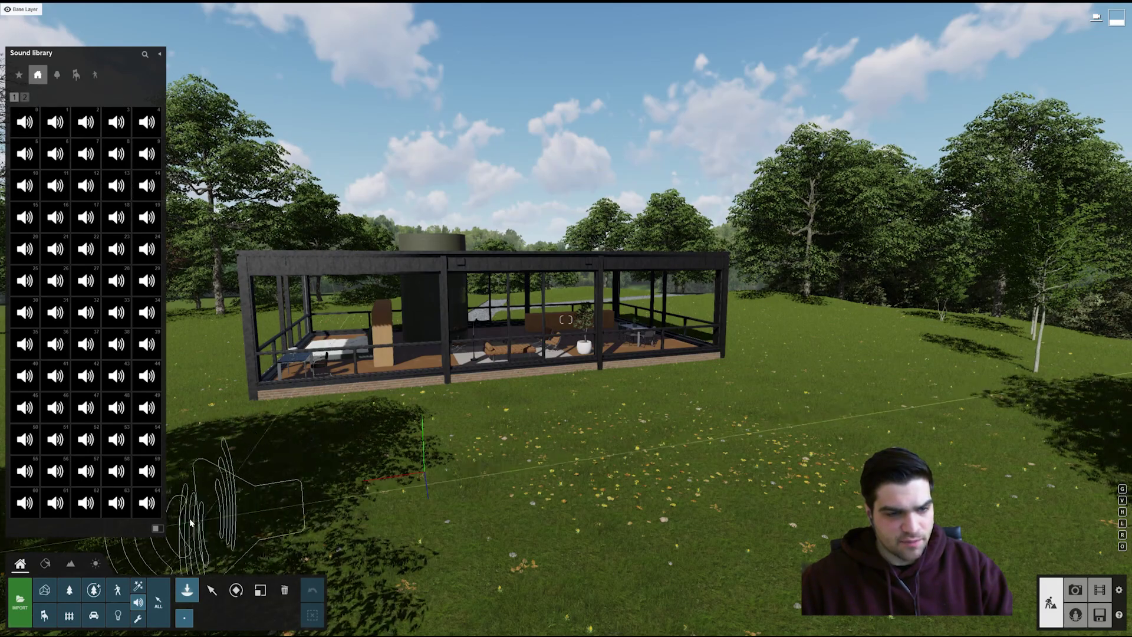
{"action": "left_click", "coordinate": [156, 528]}
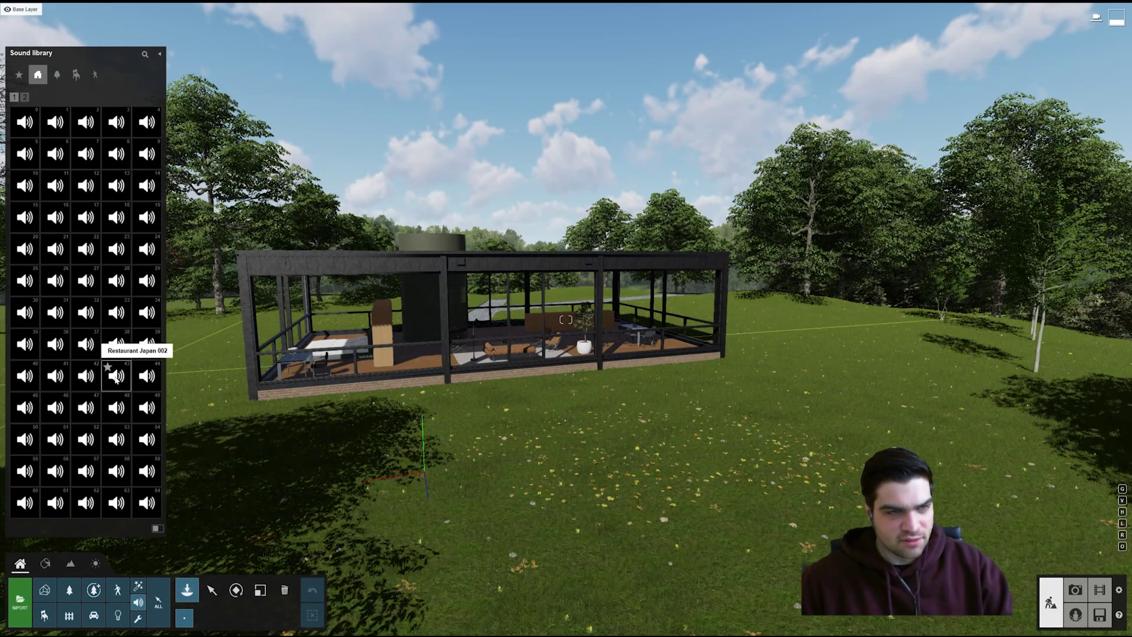
{"action": "left_click", "coordinate": [57, 75]}
{"action": "left_click", "coordinate": [152, 118]}
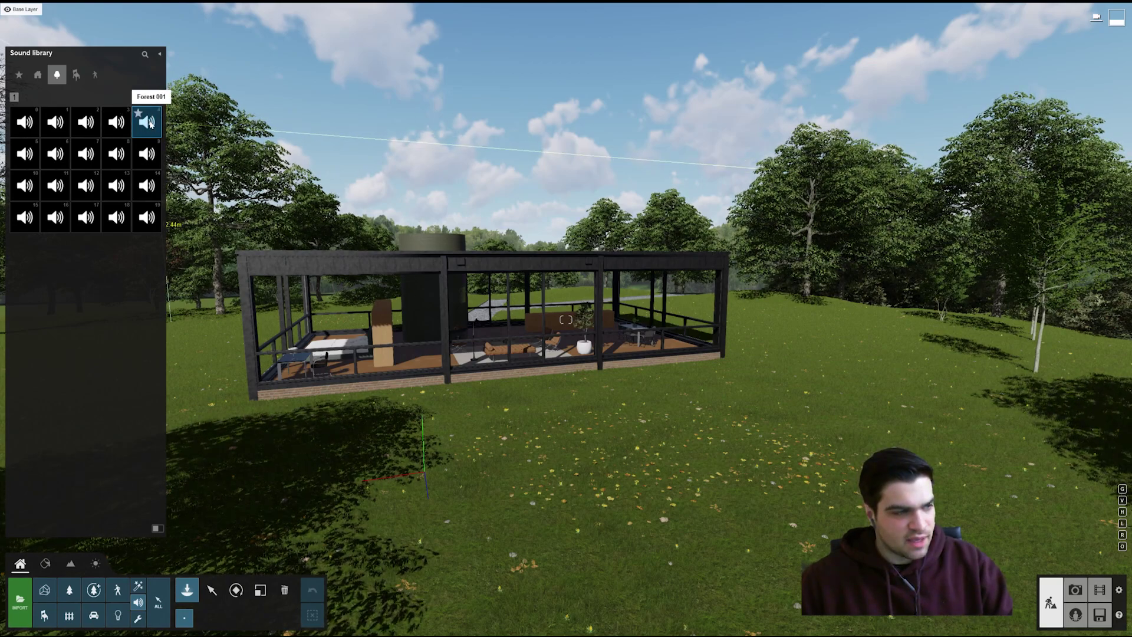
- Place the Forest 001 sound on the lawn in front of the glass house
{"action": "left_click", "coordinate": [540, 390]}
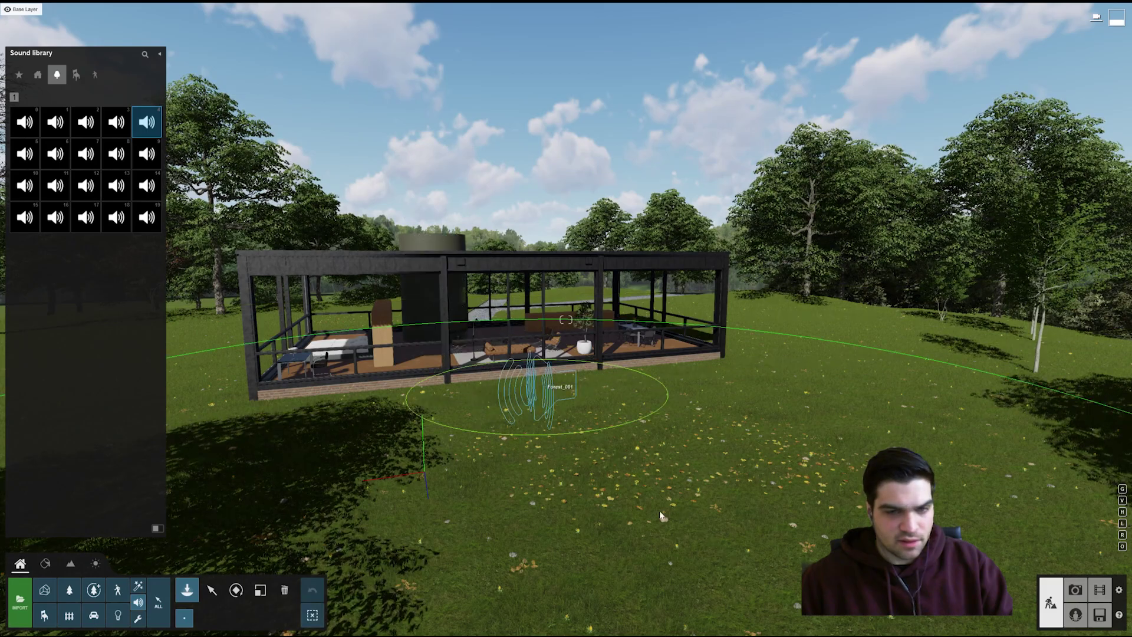
{"action": "right_click_drag", "start_coordinate": [619, 455], "coordinate": [669, 472]}
{"action": "key", "text": "w"}
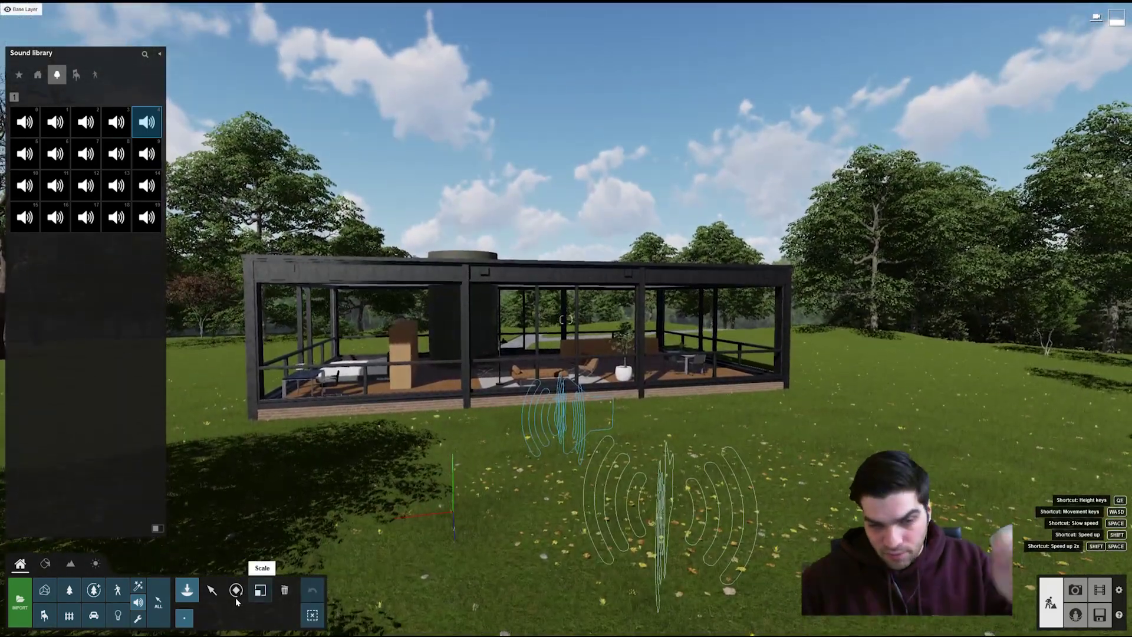
- Select the Forest_001 sound and lower its volume to 0.5
{"action": "left_click", "coordinate": [212, 590]}
{"action": "left_click", "coordinate": [606, 410]}
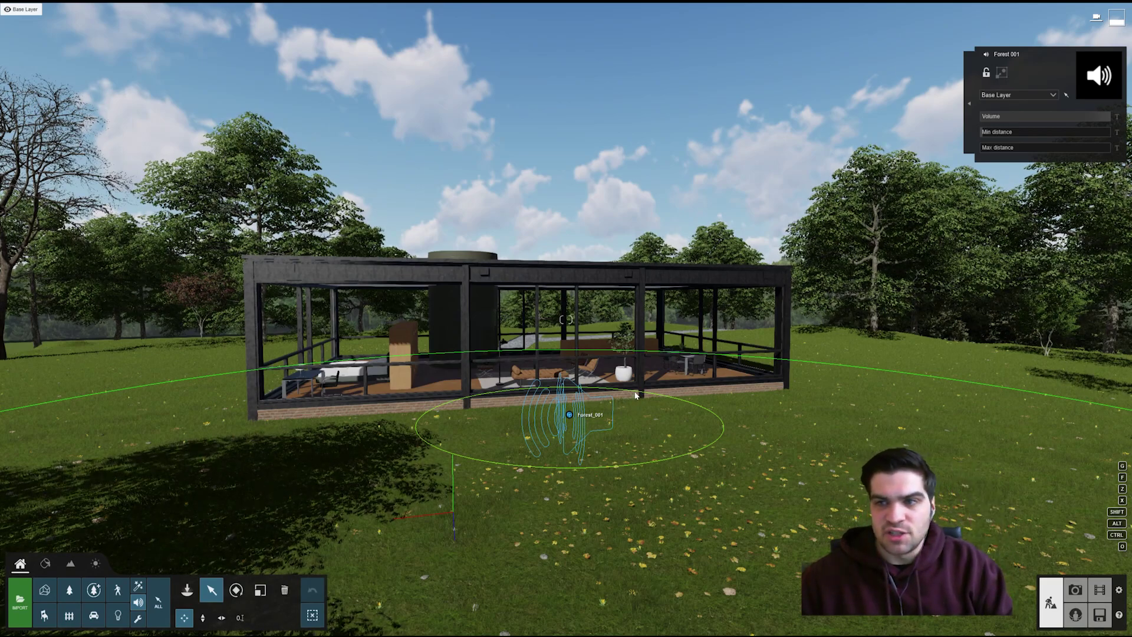
{"action": "left_click_drag", "start_coordinate": [1095, 115], "coordinate": [1060, 116]}
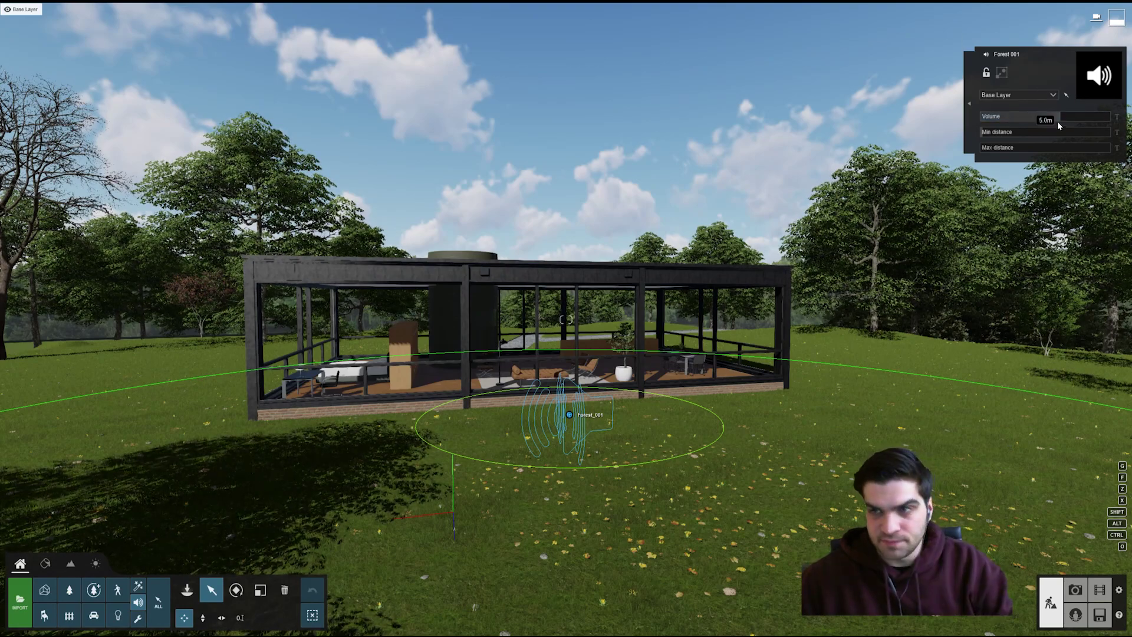
{"action": "left_click_drag", "start_coordinate": [1057, 118], "coordinate": [1055, 116]}
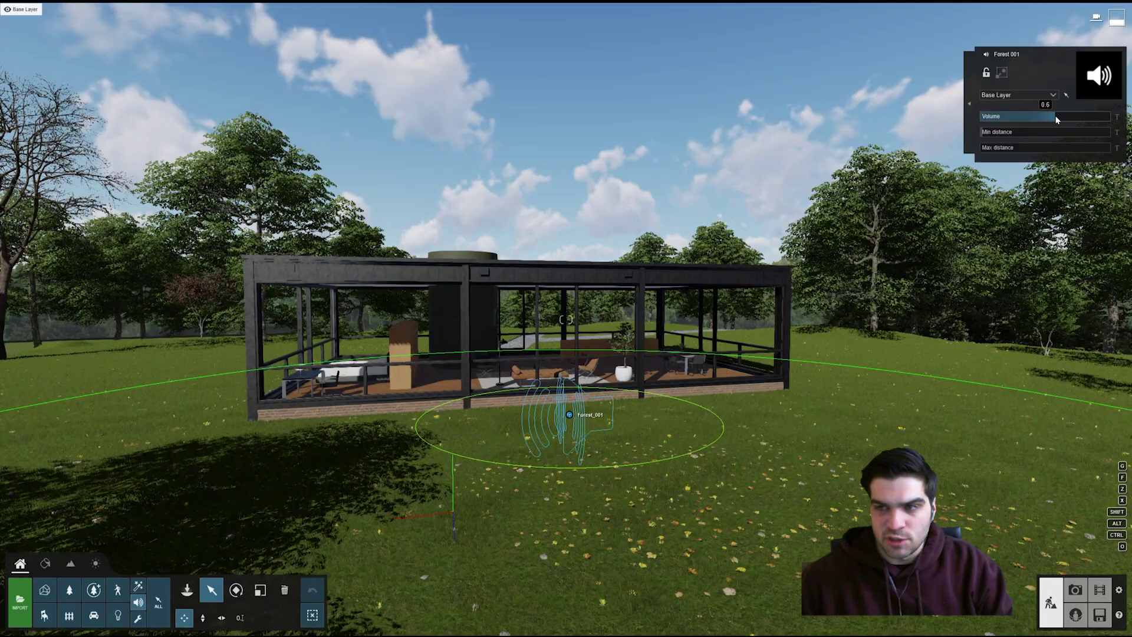
{"action": "right_click_drag", "start_coordinate": [885, 236], "coordinate": [592, 375]}
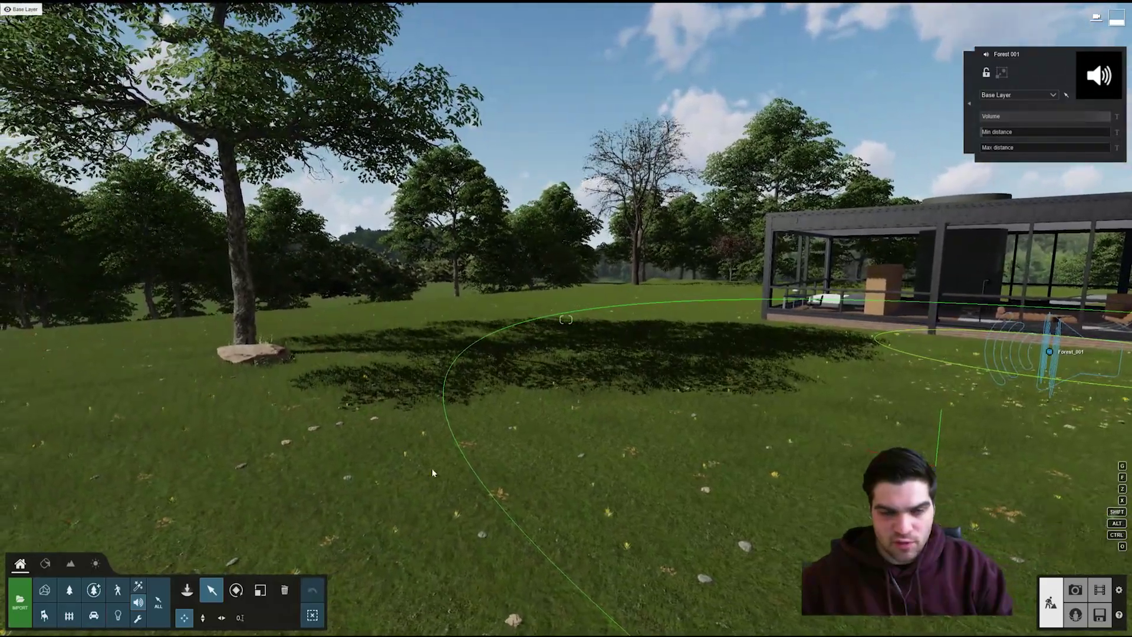
- Raise Forest 001's max distance from 55.7 m to 89.7 m, then fly toward the house
{"action": "right_click_drag", "start_coordinate": [511, 434], "coordinate": [507, 389]}
{"action": "left_click_drag", "start_coordinate": [991, 151], "coordinate": [1001, 151]}
{"action": "right_click_drag", "start_coordinate": [1001, 151], "coordinate": [1079, 157]}
{"action": "key", "text": "w"}
{"action": "key", "text": "w"}
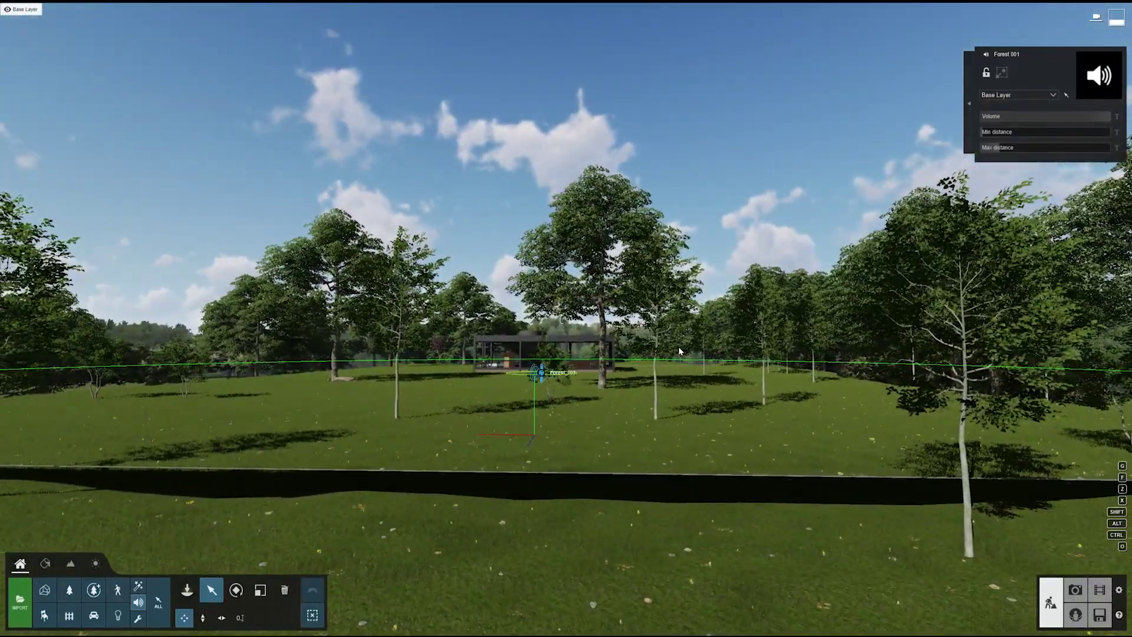
{"action": "right_click_drag", "start_coordinate": [674, 346], "coordinate": [722, 319]}
{"action": "key", "text": "w"}
- Raise Forest_001's min distance to 25.4 m and look around the scene
{"action": "left_click_drag", "start_coordinate": [989, 133], "coordinate": [994, 135]}
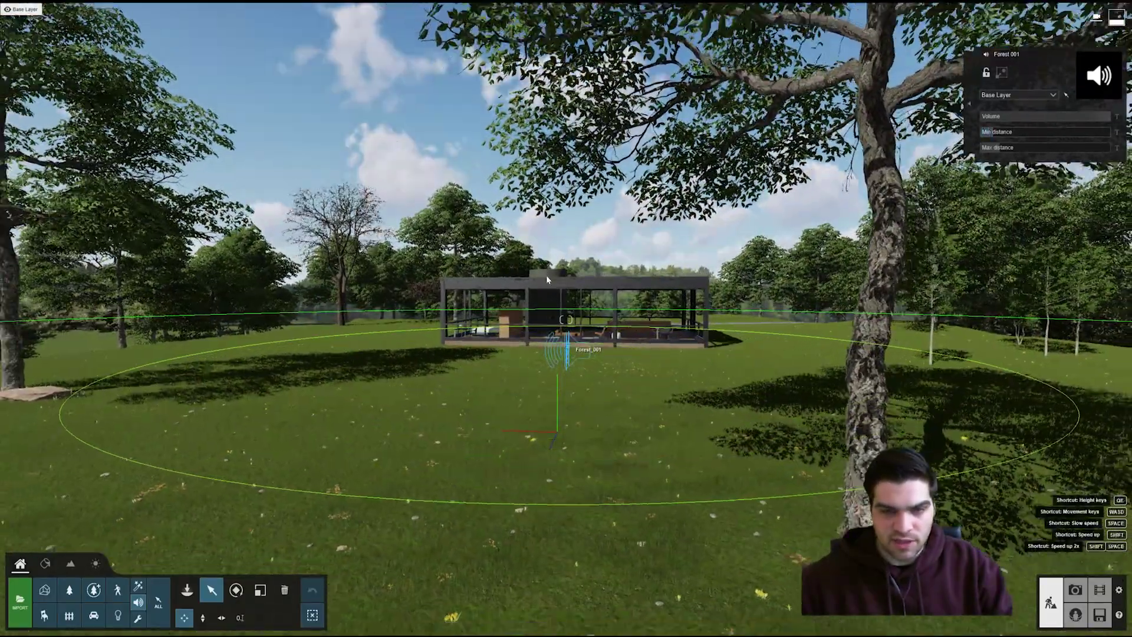
{"action": "right_click_drag", "start_coordinate": [546, 275], "coordinate": [454, 356]}
{"action": "key", "text": "w"}
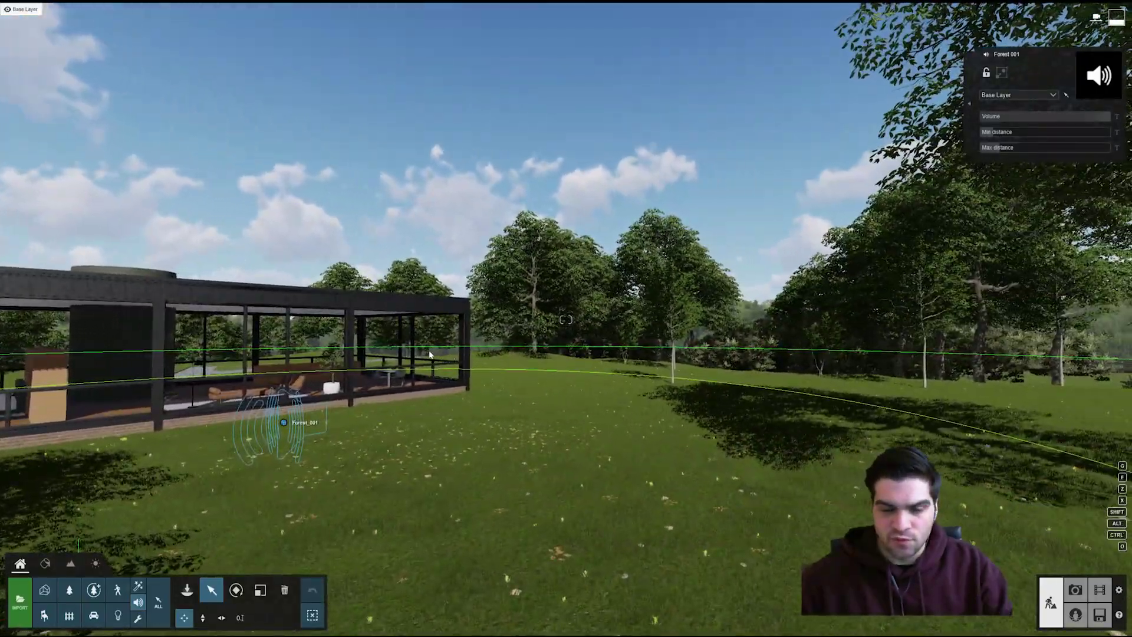
{"action": "right_click_drag", "start_coordinate": [430, 354], "coordinate": [679, 323]}
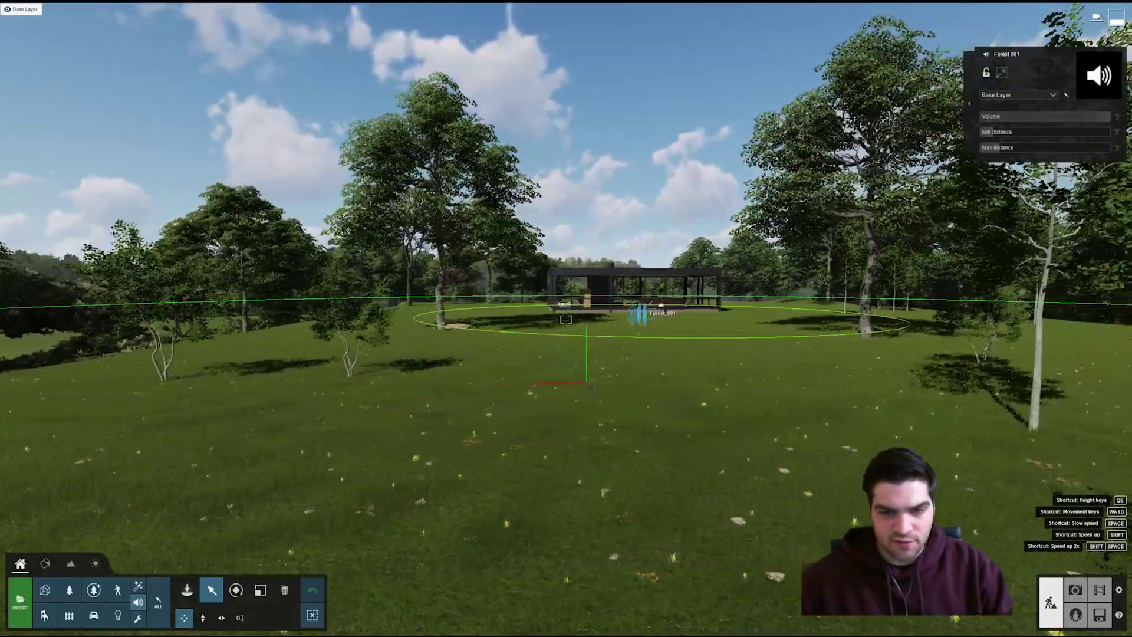
{"action": "right_click_drag", "start_coordinate": [566, 320], "coordinate": [586, 342]}
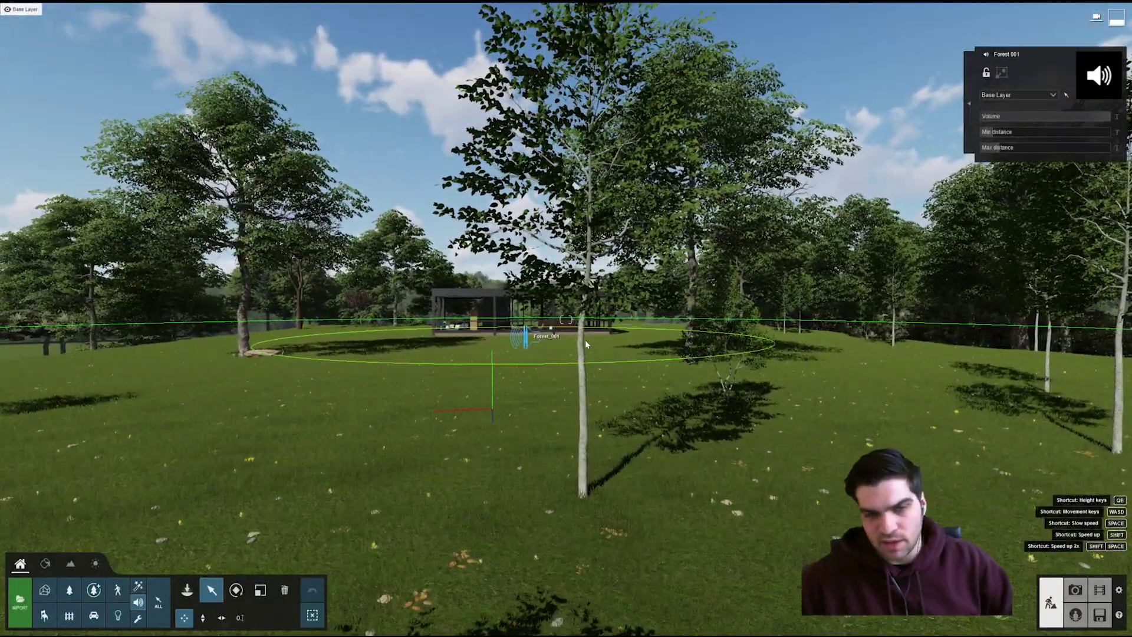
- Reduce the max distance to 45.9 m and fly back and forth to check the range
{"action": "left_click_drag", "start_coordinate": [1010, 150], "coordinate": [986, 152]}
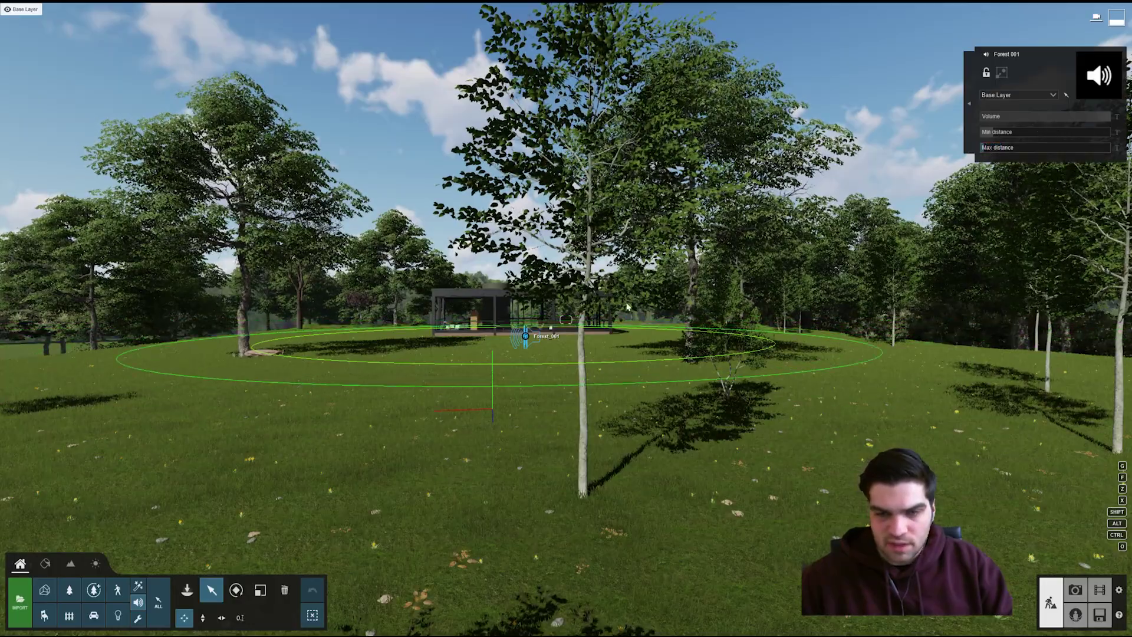
{"action": "key", "text": "w"}
{"action": "key", "text": "e"}
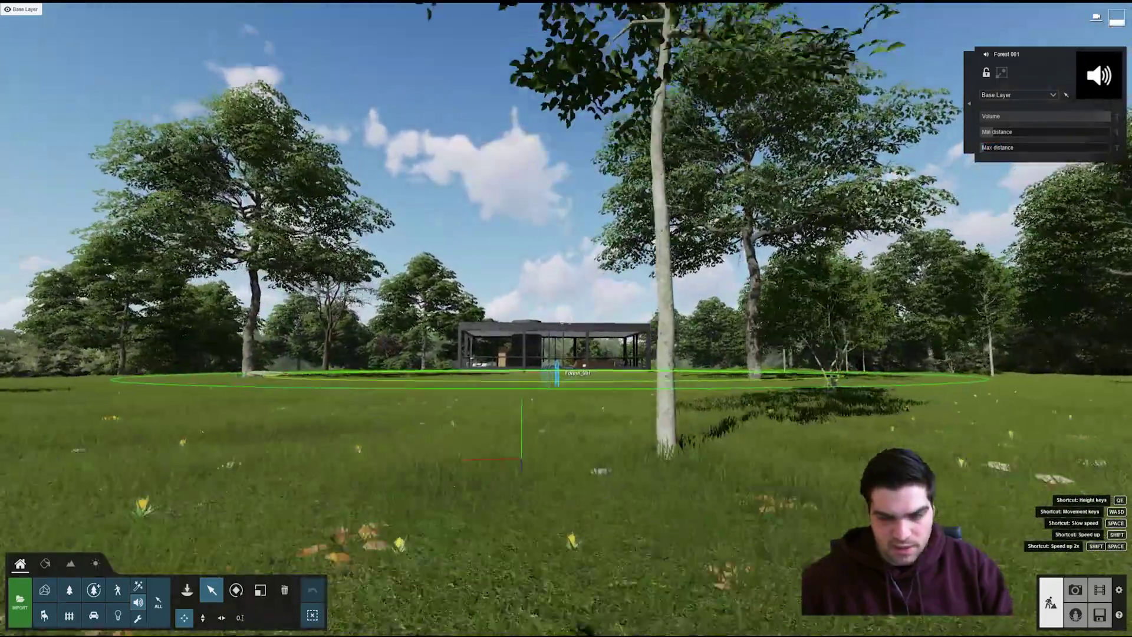
{"action": "key", "text": "w"}
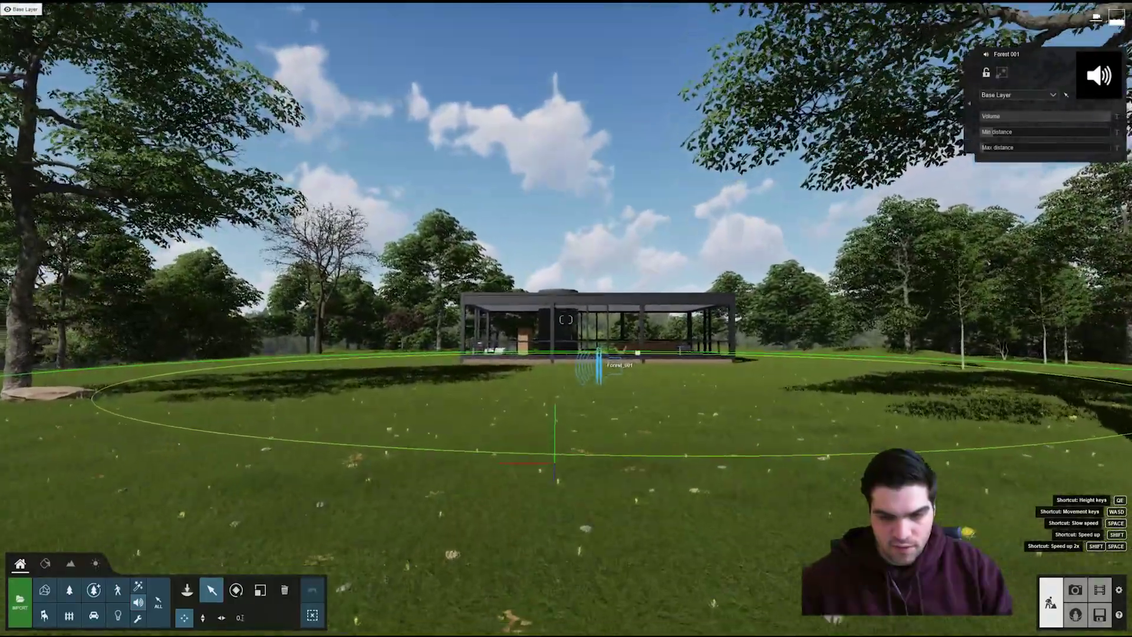
{"action": "key", "text": "s"}
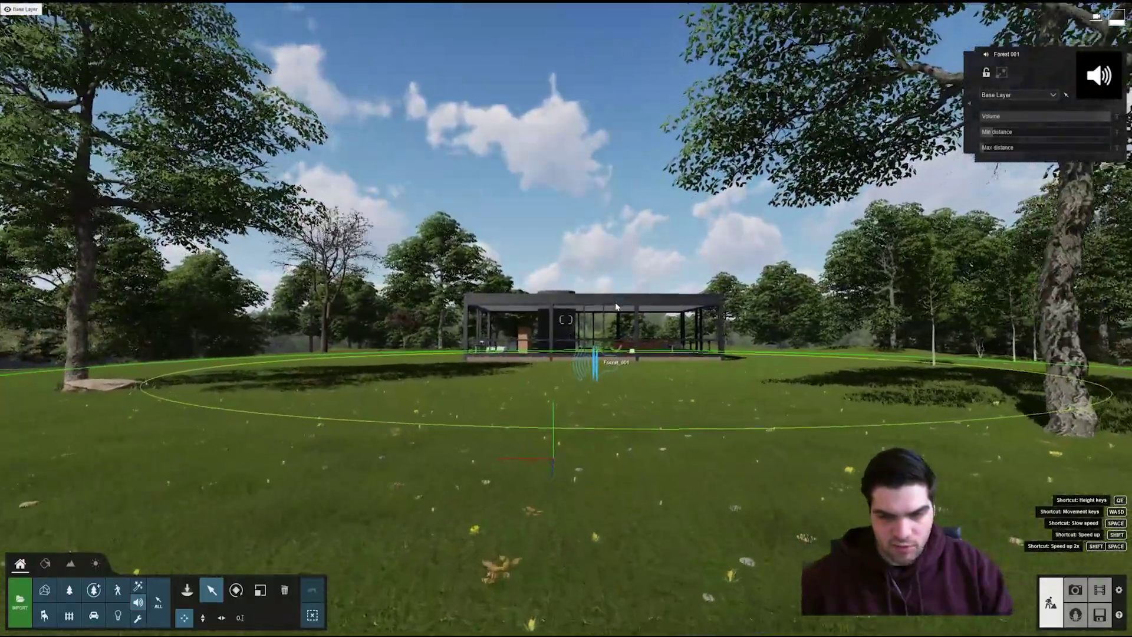
{"action": "key", "text": "s"}
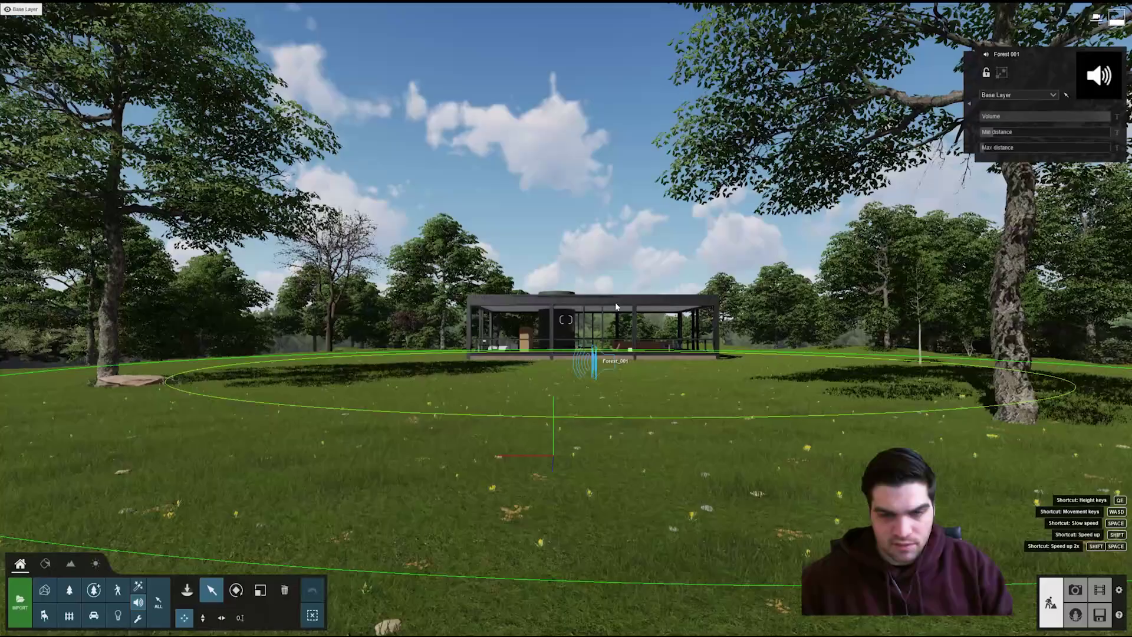
{"action": "key", "text": "w"}
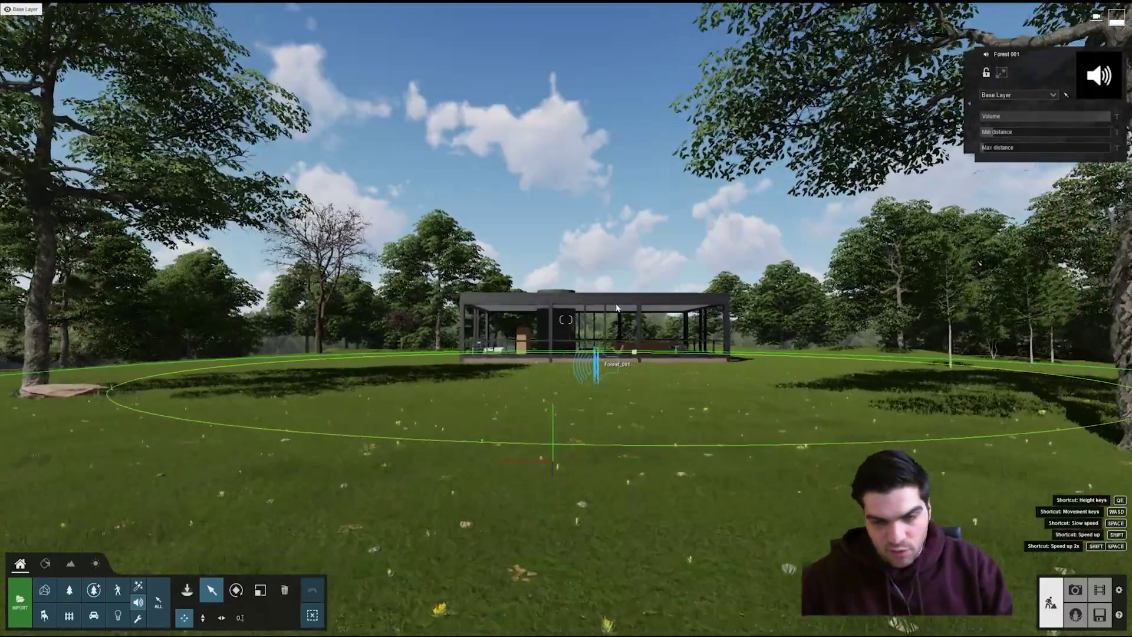
{"action": "key", "text": "s"}
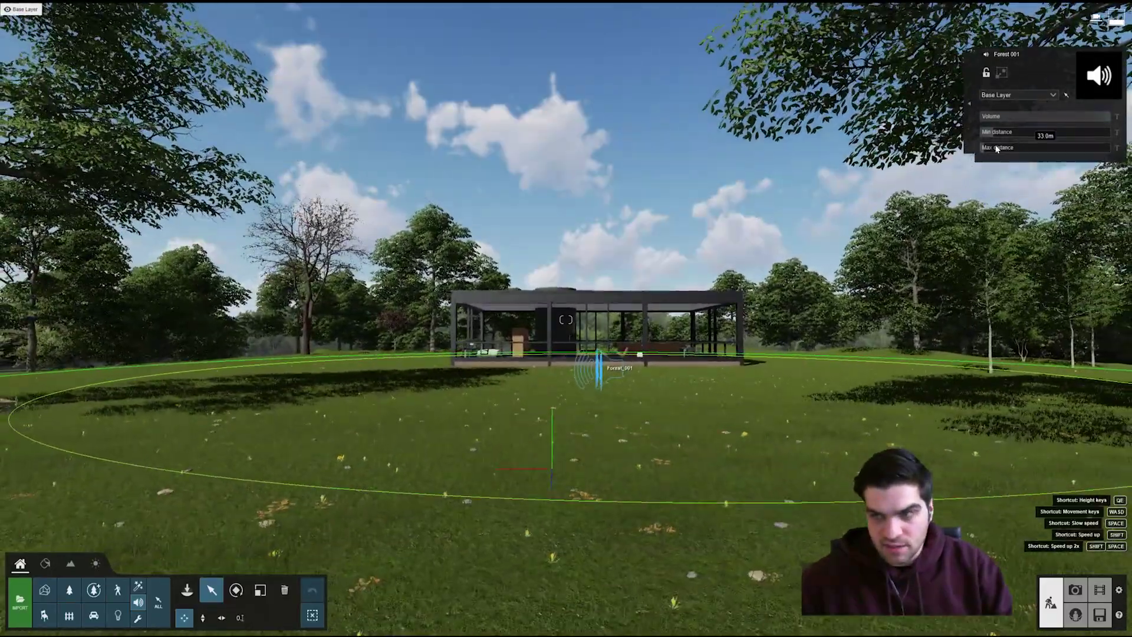
{"action": "mouse_move", "coordinate": [1006, 149]}
{"action": "key", "text": "s"}
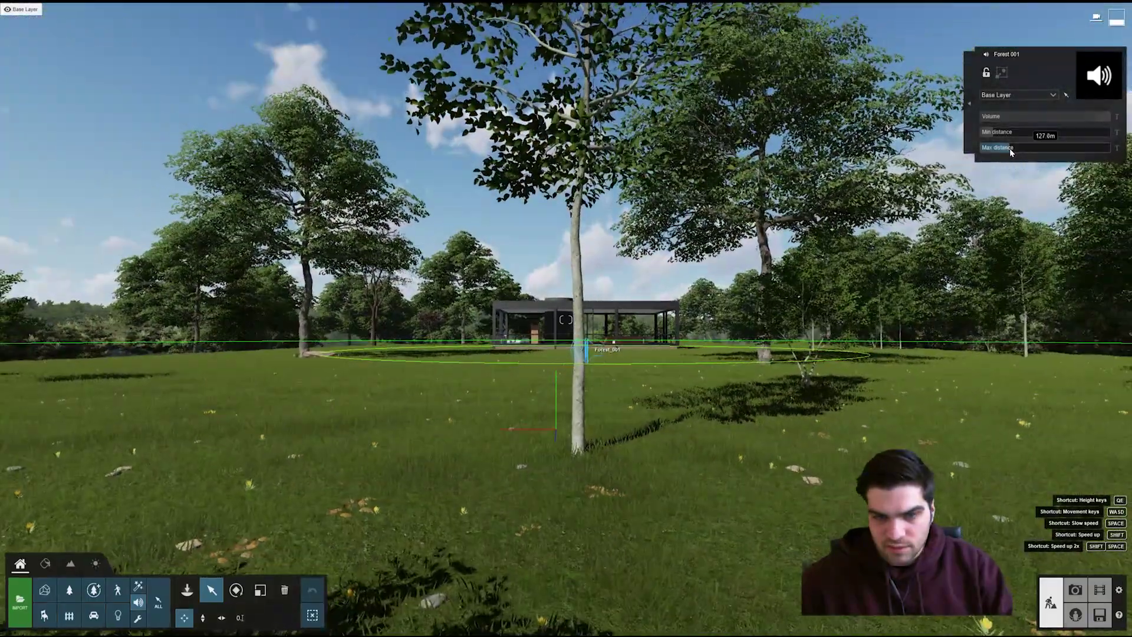
- Raise the max distance to 464.3 m and widen the min distance to about 89 m
{"action": "mouse_move", "coordinate": [1011, 153]}
{"action": "left_mouse_down"}
{"action": "mouse_move", "coordinate": [1106, 155]}
{"action": "mouse_move", "coordinate": [1003, 151]}
{"action": "left_mouse_up"}
{"action": "key", "text": "w"}
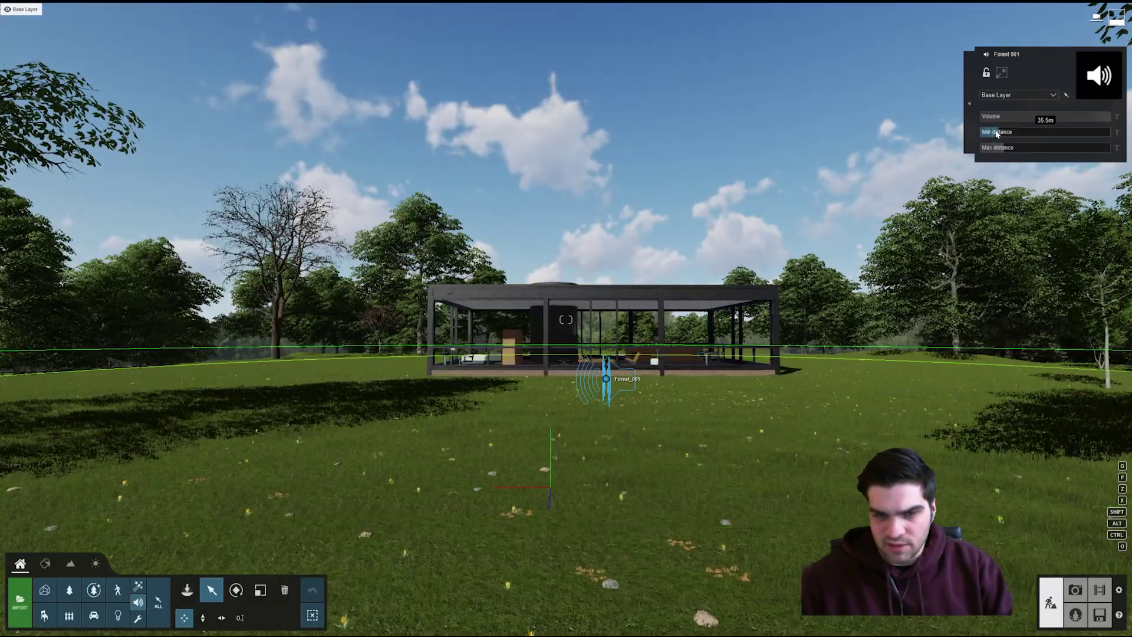
{"action": "left_click_drag", "start_coordinate": [988, 135], "coordinate": [985, 135]}
{"action": "key", "text": "w"}
{"action": "key", "text": "s"}
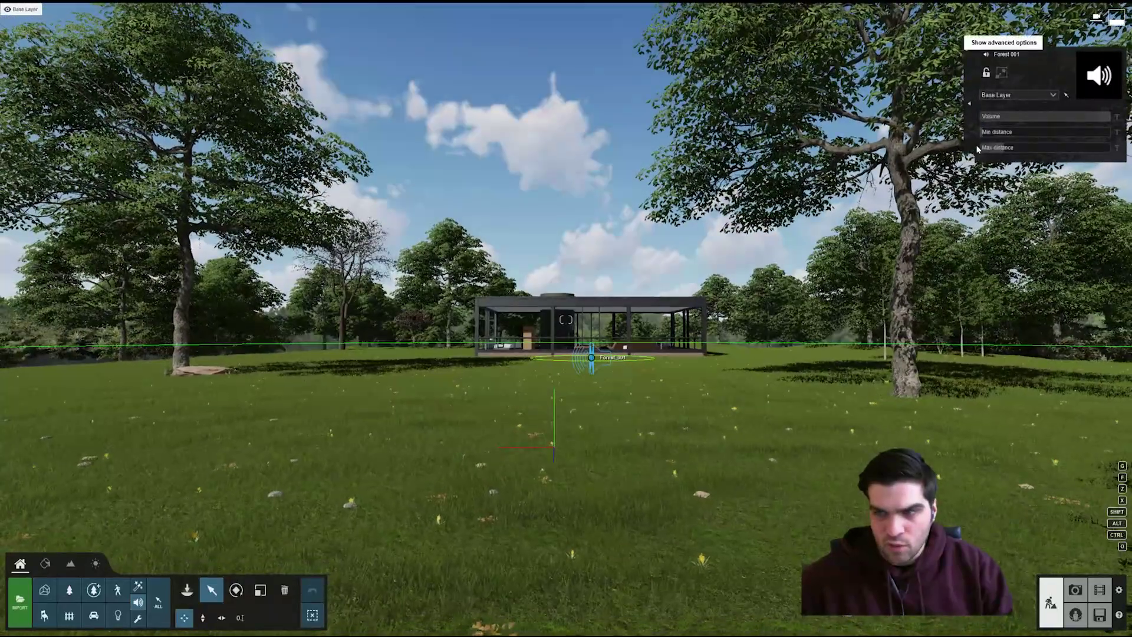
{"action": "mouse_move", "coordinate": [986, 132]}
{"action": "left_mouse_down"}
{"action": "mouse_move", "coordinate": [1079, 135]}
{"action": "mouse_move", "coordinate": [992, 142]}
{"action": "left_mouse_up"}
- Delete the Forest_001 sound node from the lawn
{"action": "key", "text": "w"}
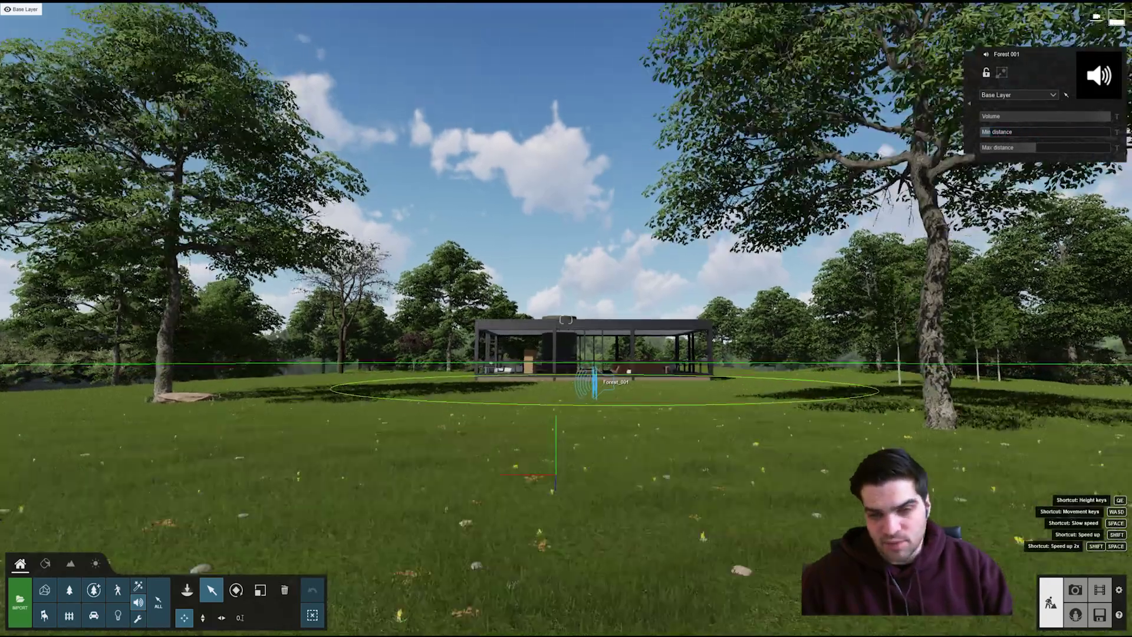
{"action": "left_click", "coordinate": [285, 590]}
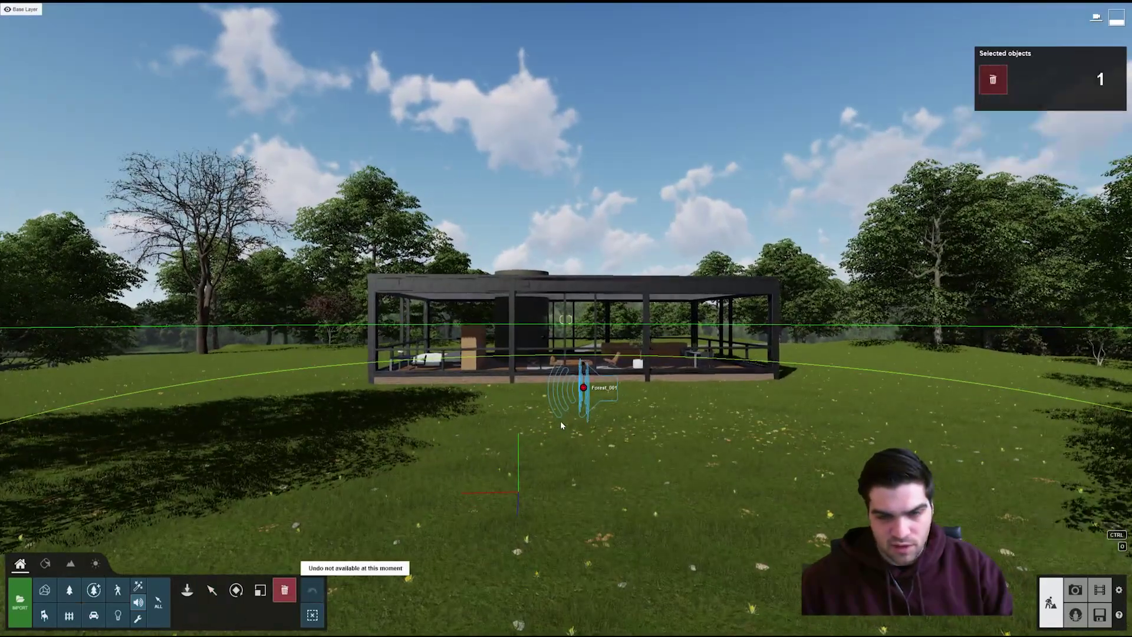
{"action": "left_click", "coordinate": [581, 390]}
- Place Rain Heavy 001 on the lawn before the house and set its volume to 0.7
{"action": "left_click", "coordinate": [187, 590]}
{"action": "left_click", "coordinate": [184, 618]}
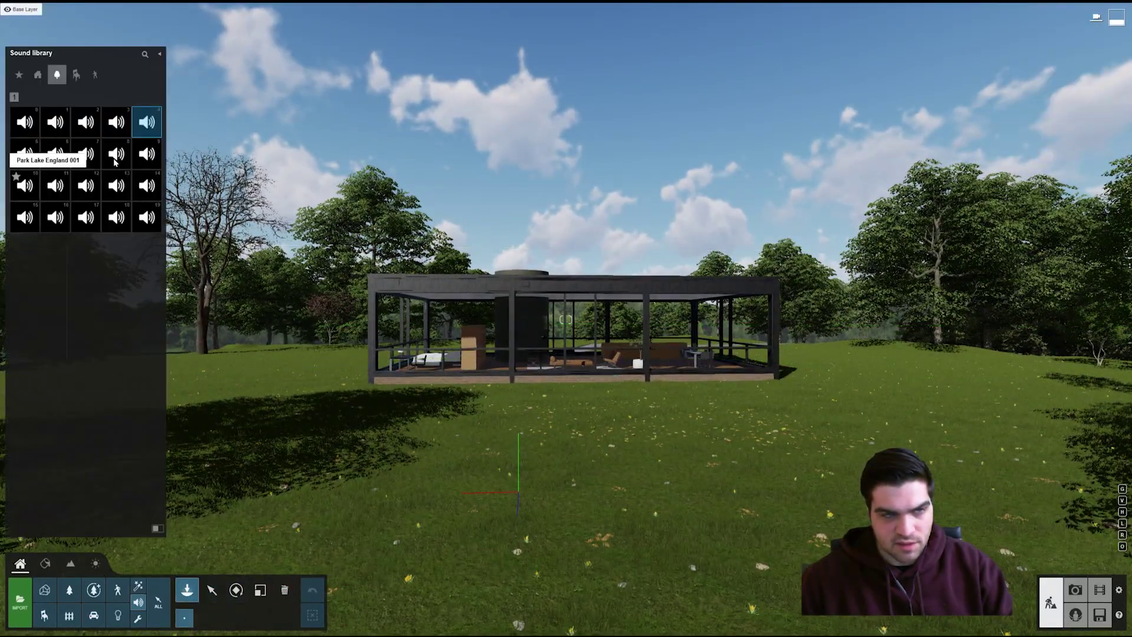
{"action": "left_click", "coordinate": [86, 185]}
{"action": "left_click", "coordinate": [610, 409]}
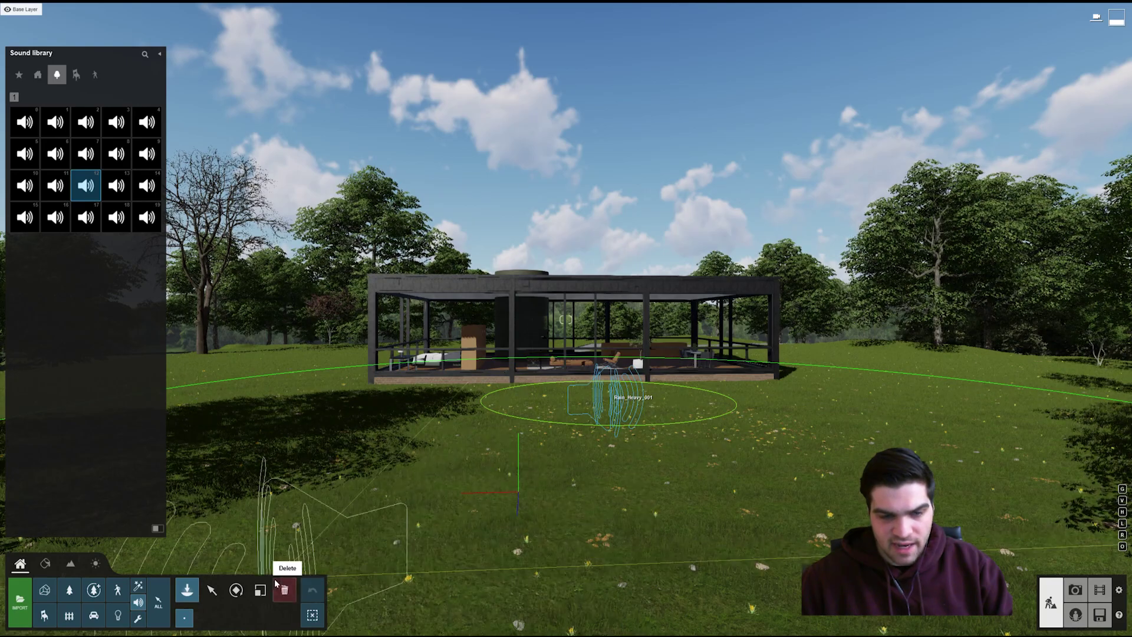
{"action": "left_click", "coordinate": [211, 590]}
{"action": "left_click_drag", "start_coordinate": [1093, 113], "coordinate": [1075, 122]}
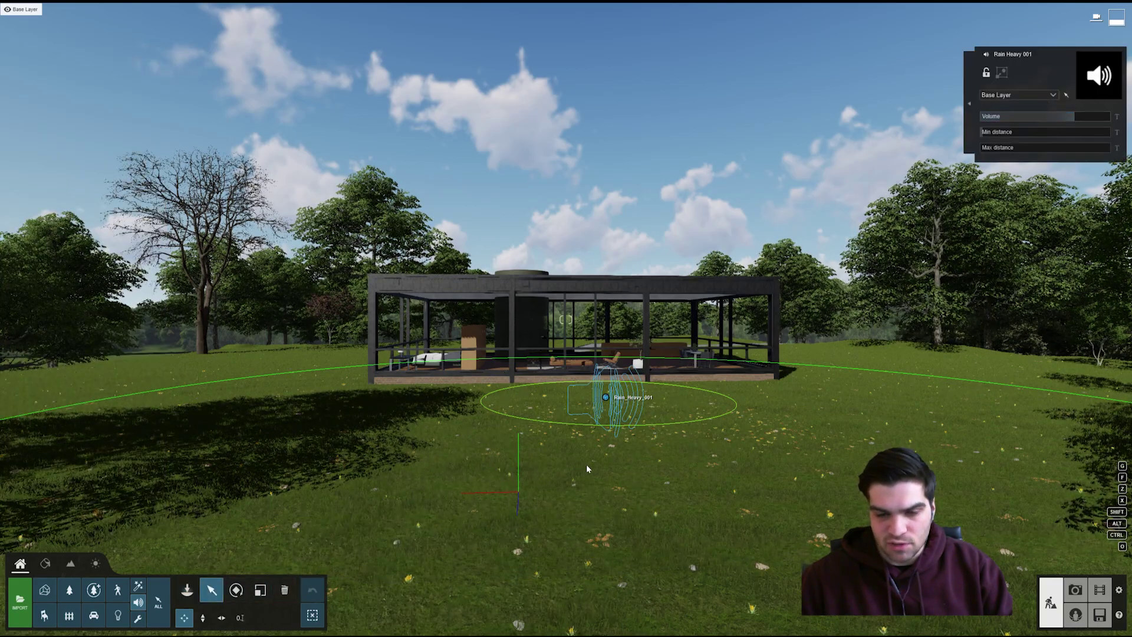
{"action": "key", "text": "w"}
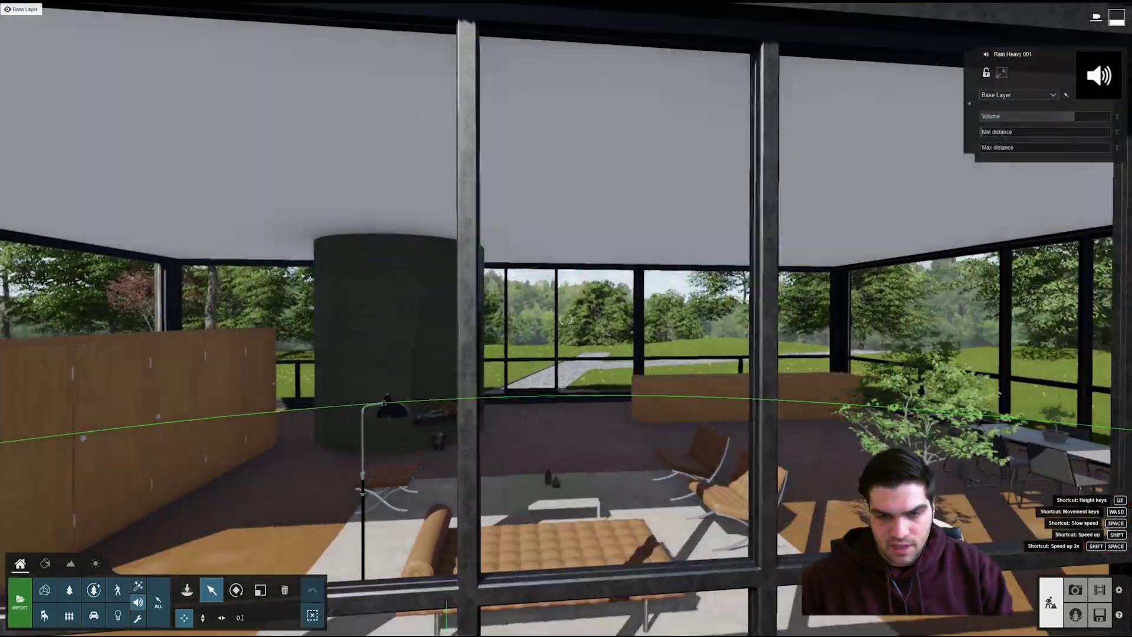
{"action": "key", "text": "s"}
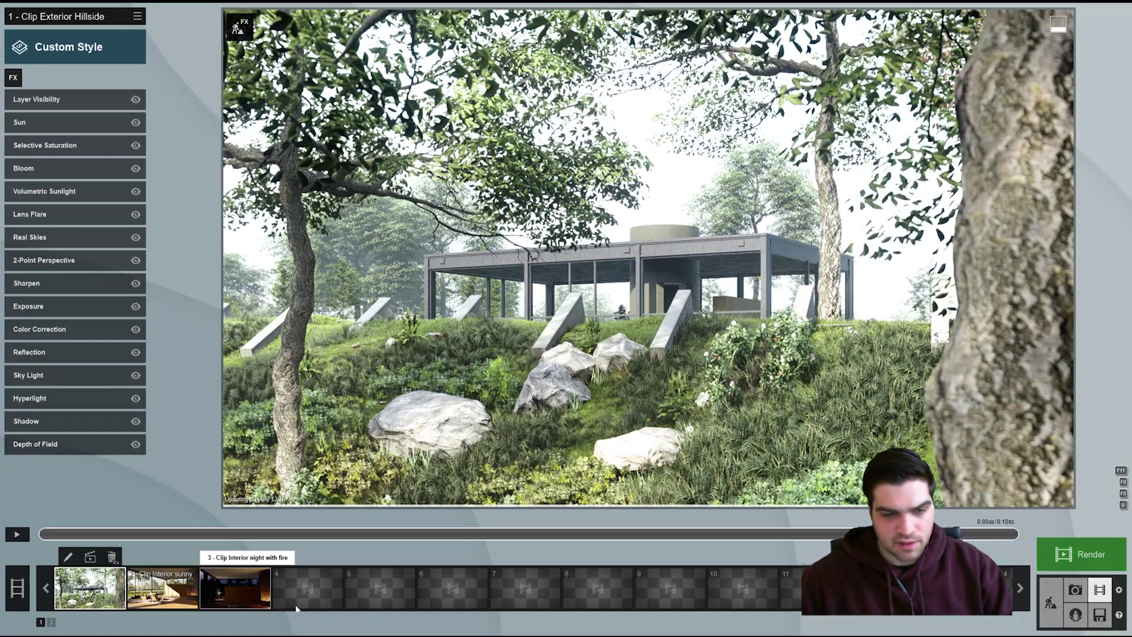
- Record camera clip 4 looking from inside the house toward the window and trees
{"action": "left_click", "coordinate": [307, 588]}
{"action": "left_click", "coordinate": [307, 462]}
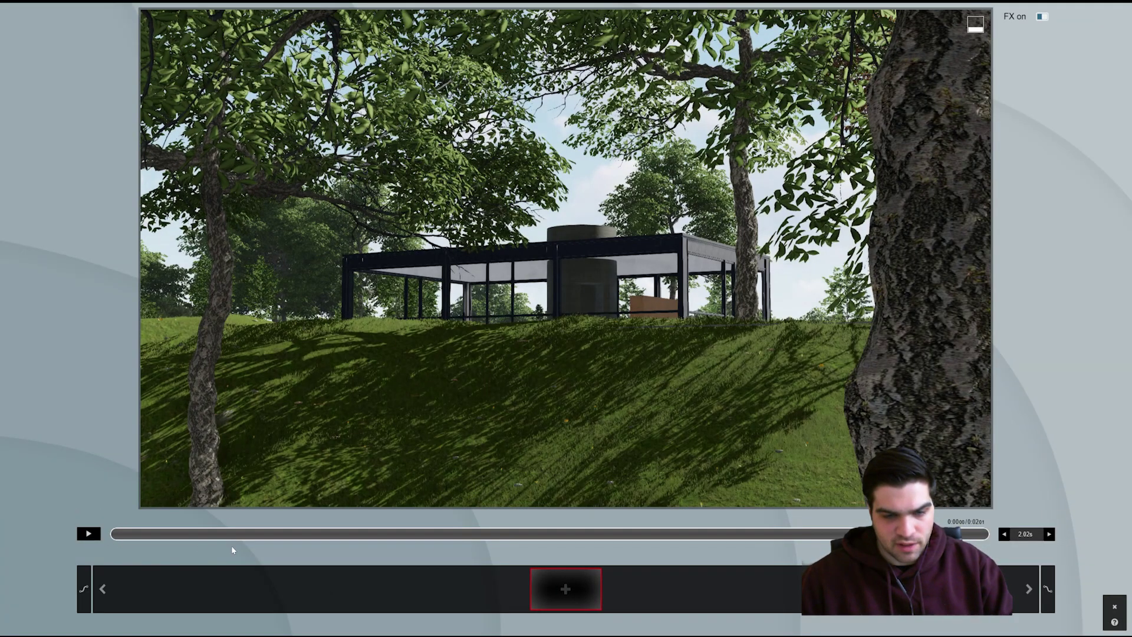
{"action": "key", "text": "w"}
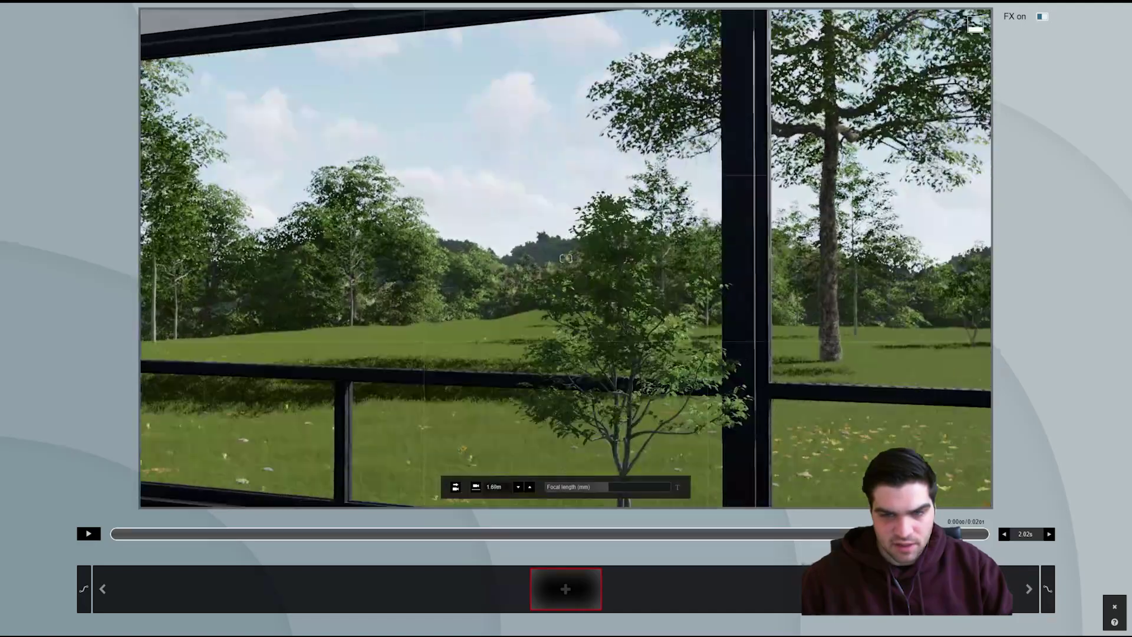
{"action": "right_click_drag", "start_coordinate": [566, 257], "coordinate": [377, 267]}
{"action": "left_click", "coordinate": [568, 587]}
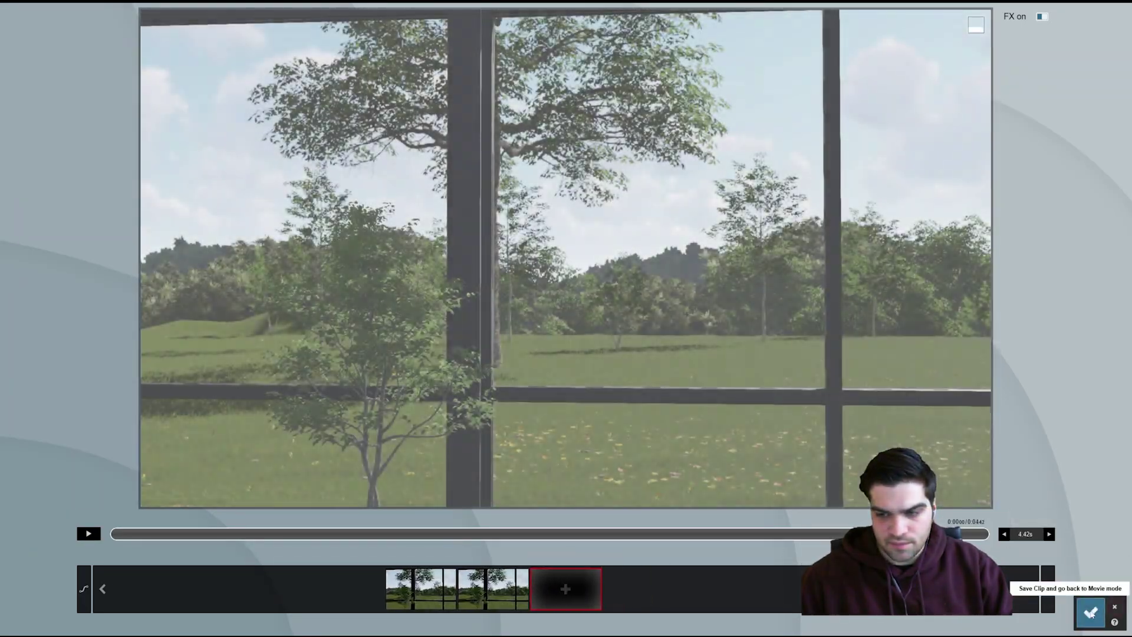
{"action": "left_click", "coordinate": [1092, 612]}
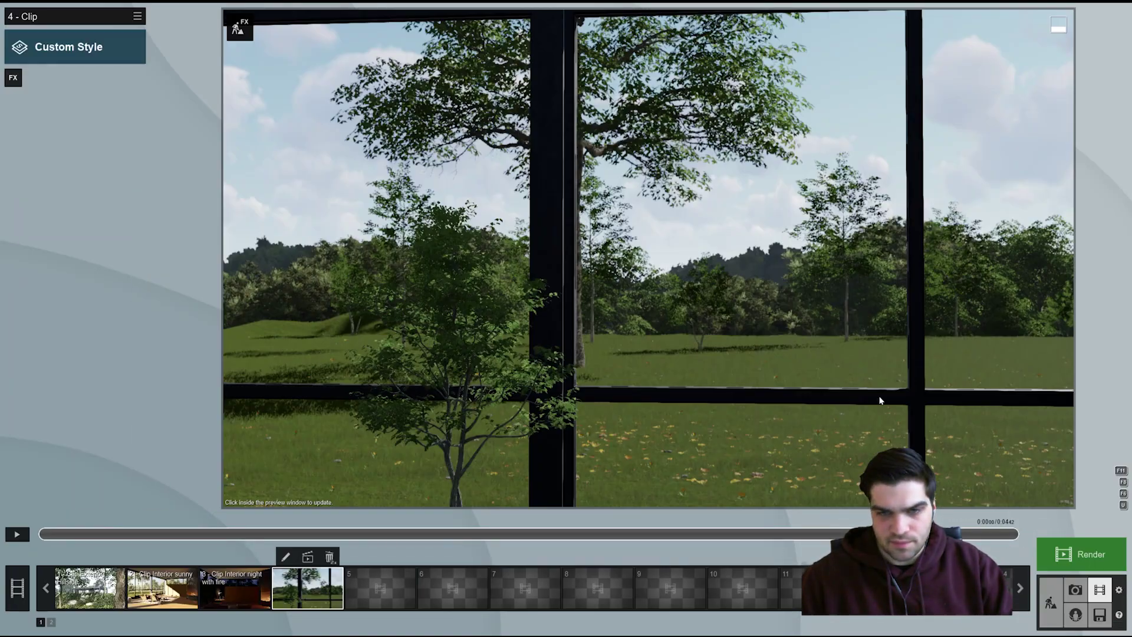
- Add a Weather > Precipitation effect with full rain streaks, preview it, and return to Build mode
{"action": "left_click", "coordinate": [12, 81]}
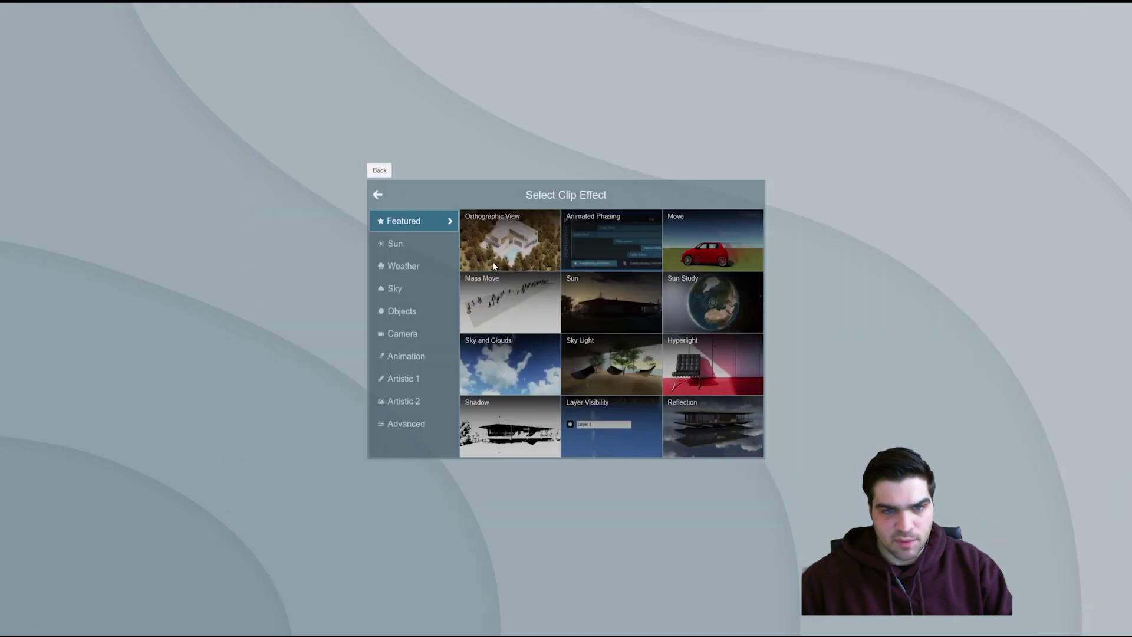
{"action": "left_click", "coordinate": [414, 266]}
{"action": "left_click", "coordinate": [711, 239]}
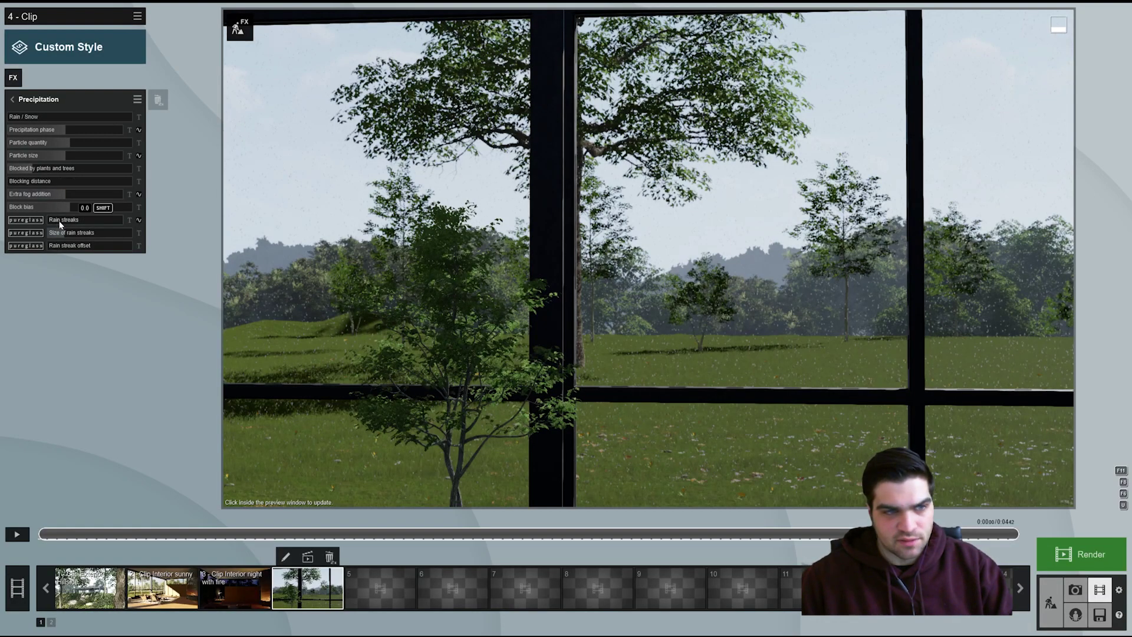
{"action": "left_click_drag", "start_coordinate": [61, 222], "coordinate": [561, 335]}
{"action": "left_click", "coordinate": [596, 370]}
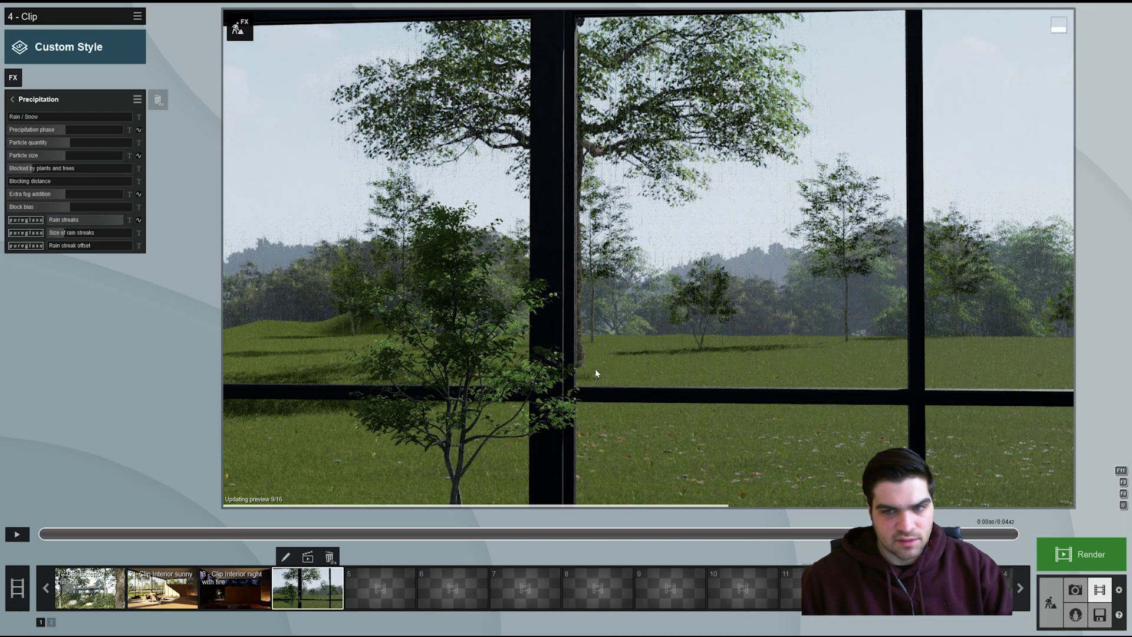
{"action": "left_click", "coordinate": [17, 534]}
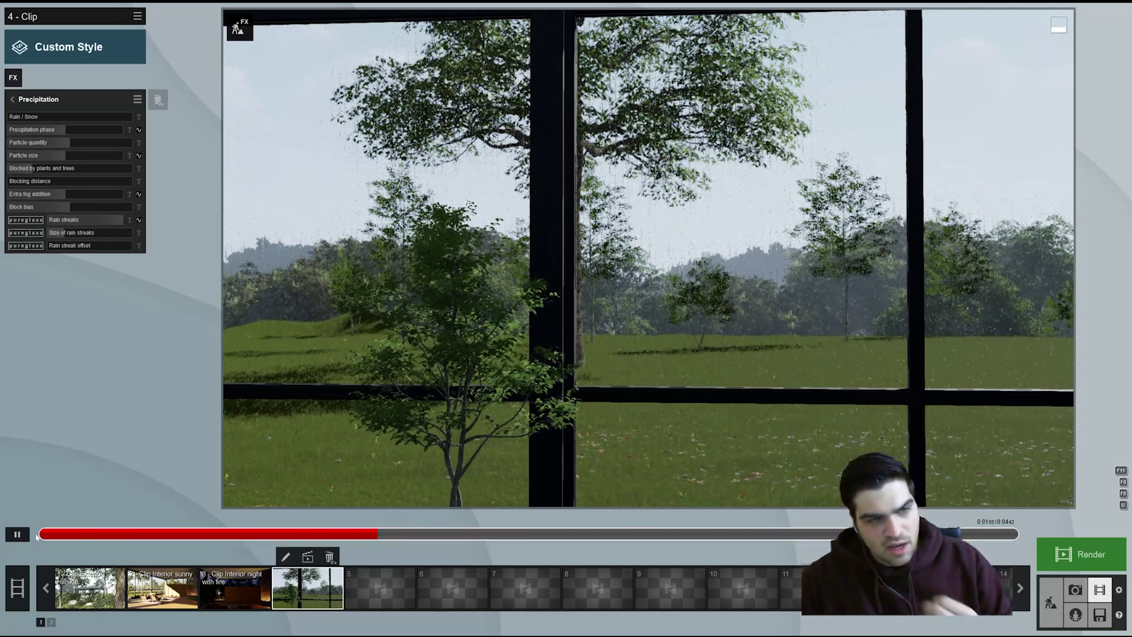
{"action": "left_click", "coordinate": [17, 534]}
{"action": "left_click", "coordinate": [1051, 602]}
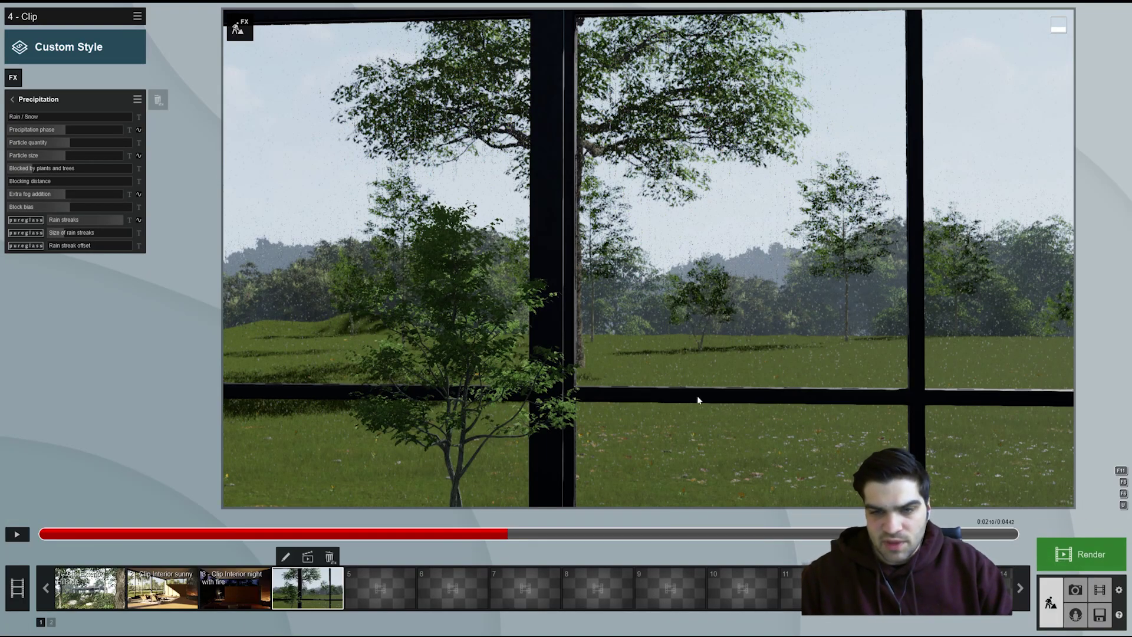
{"action": "left_click", "coordinate": [283, 596]}
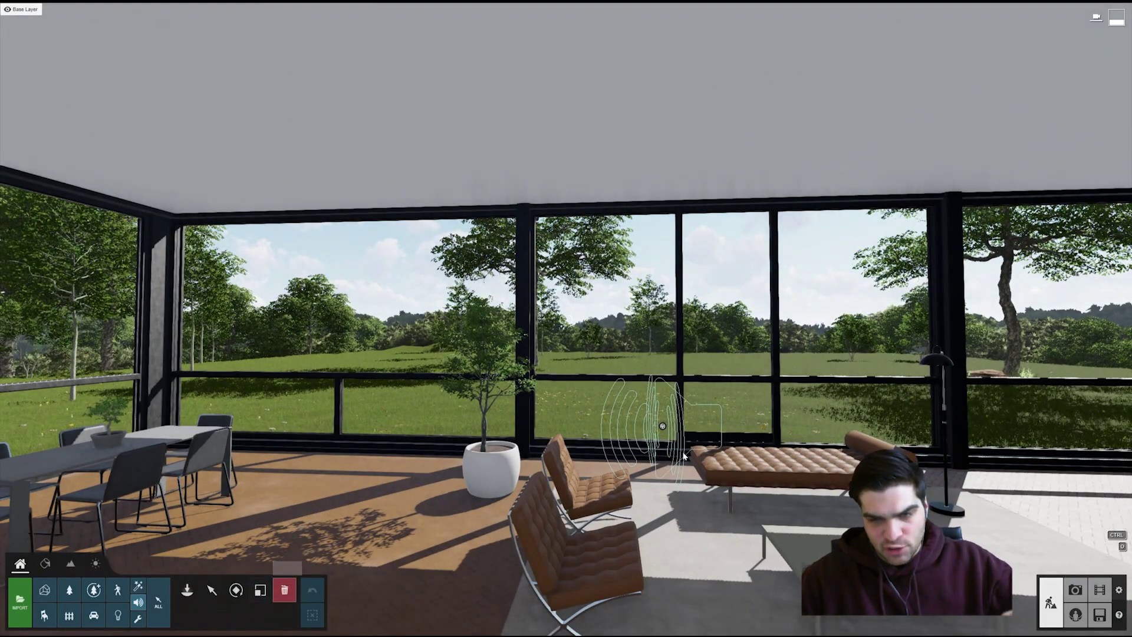
- Delete the sound object inside the glass house
{"action": "left_click", "coordinate": [637, 459]}
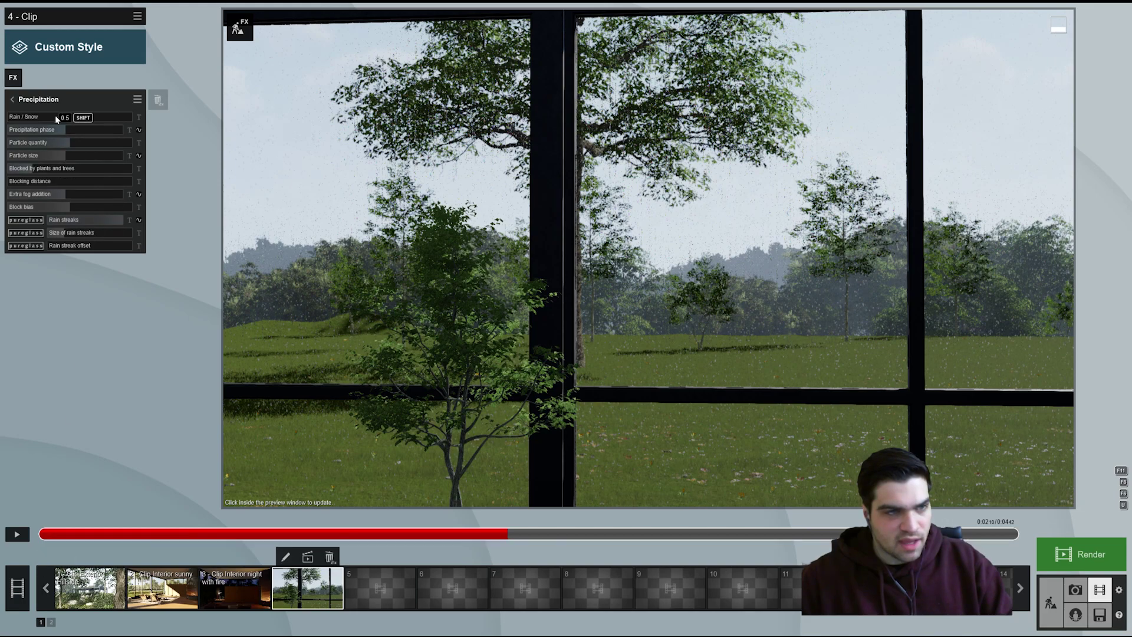
- Collapse clip 4's Precipitation settings and add an Objects > Sound effect to the Entire Movie
{"action": "left_click", "coordinate": [12, 100]}
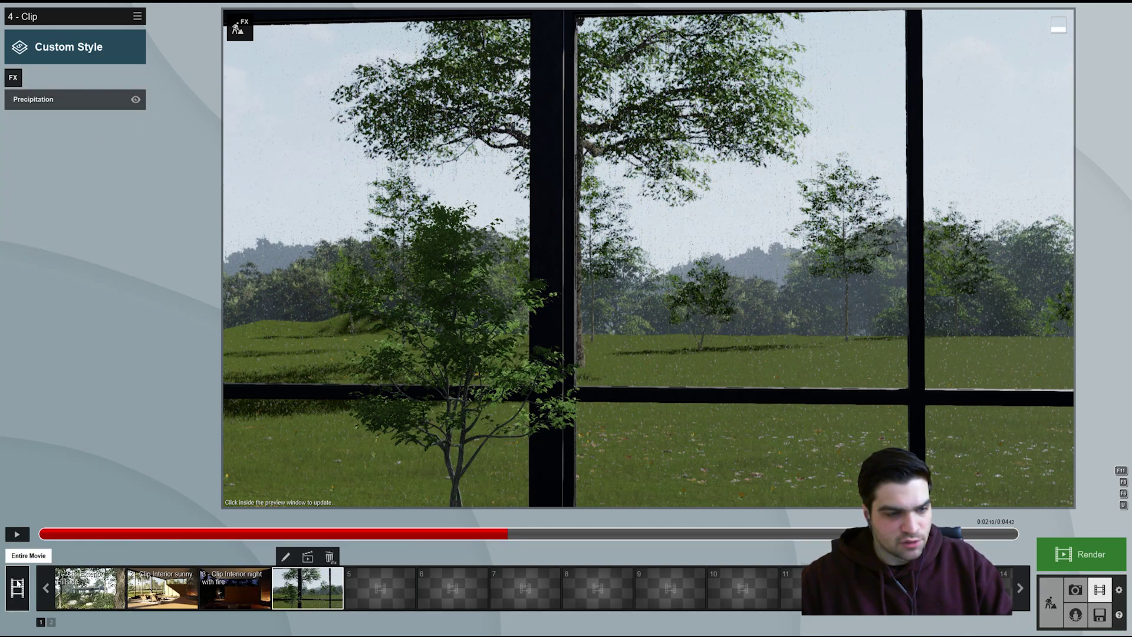
{"action": "left_click", "coordinate": [13, 78]}
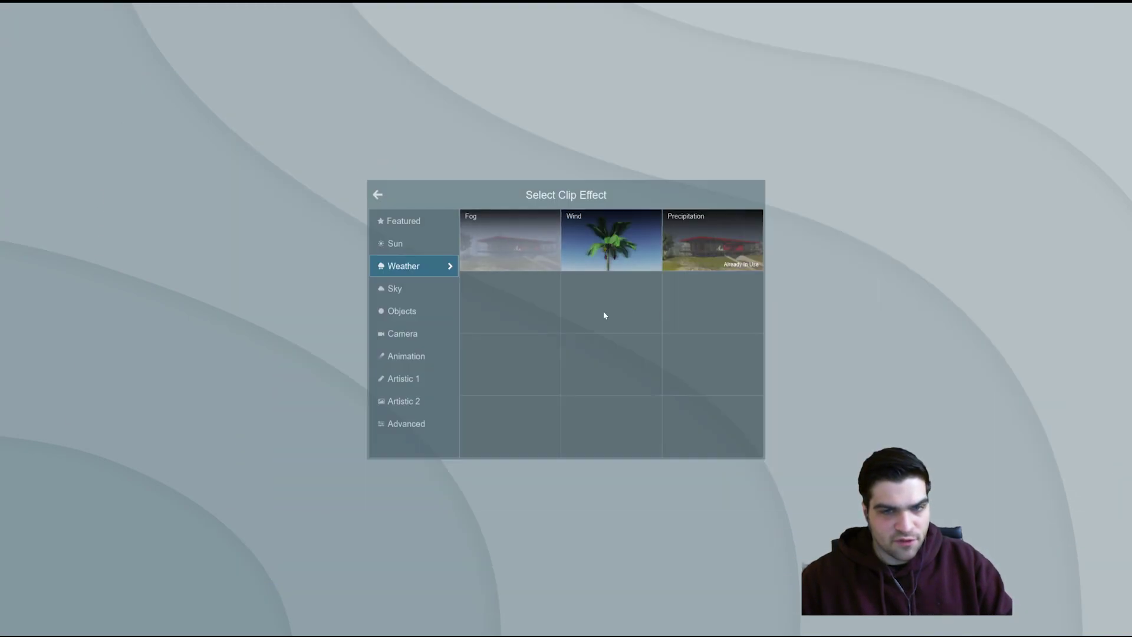
{"action": "left_click", "coordinate": [435, 314]}
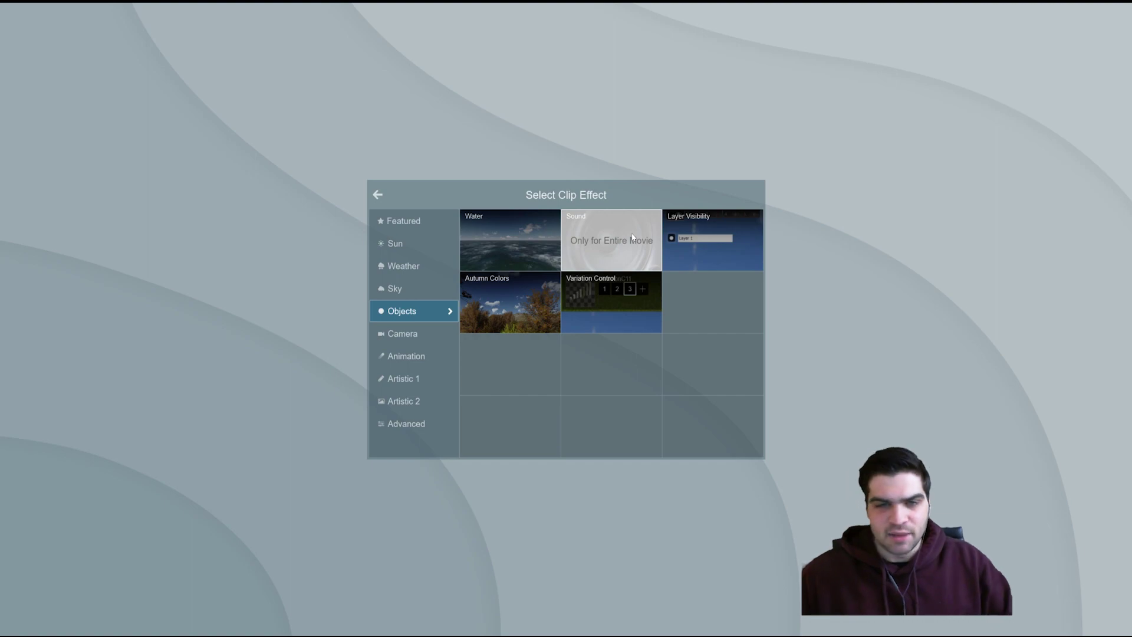
{"action": "left_click", "coordinate": [377, 194]}
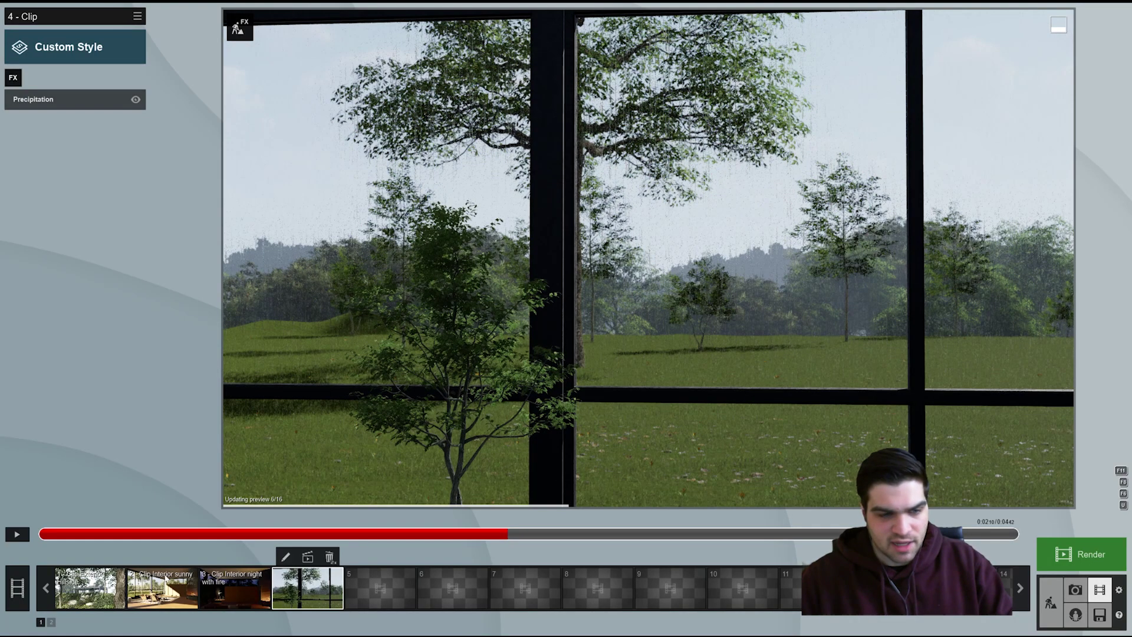
{"action": "left_click", "coordinate": [17, 588]}
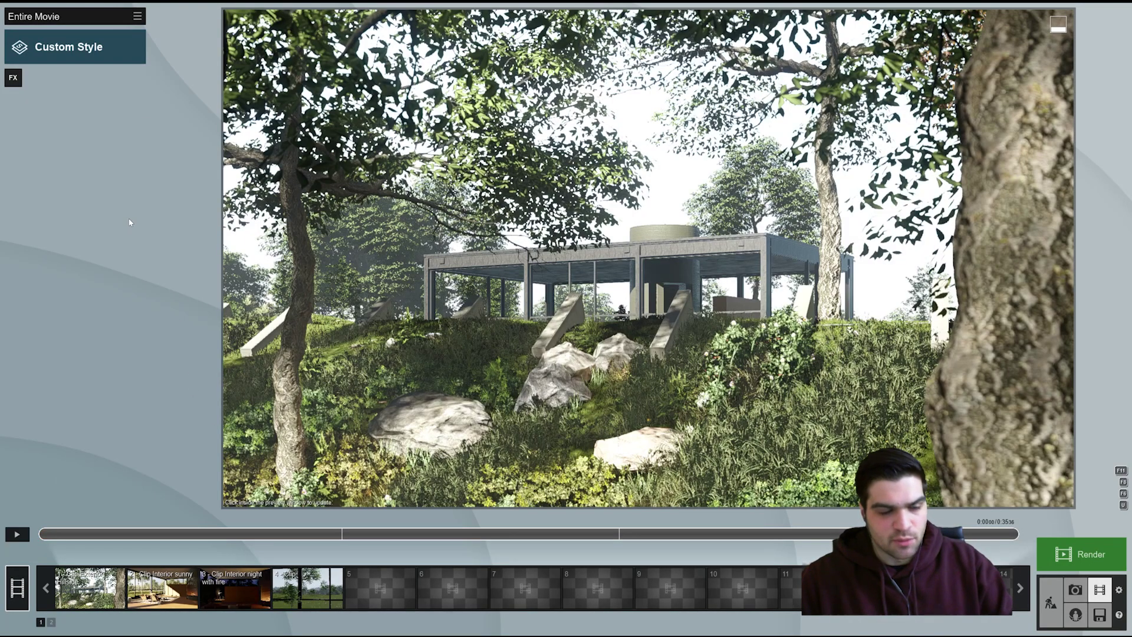
{"action": "left_click", "coordinate": [13, 78]}
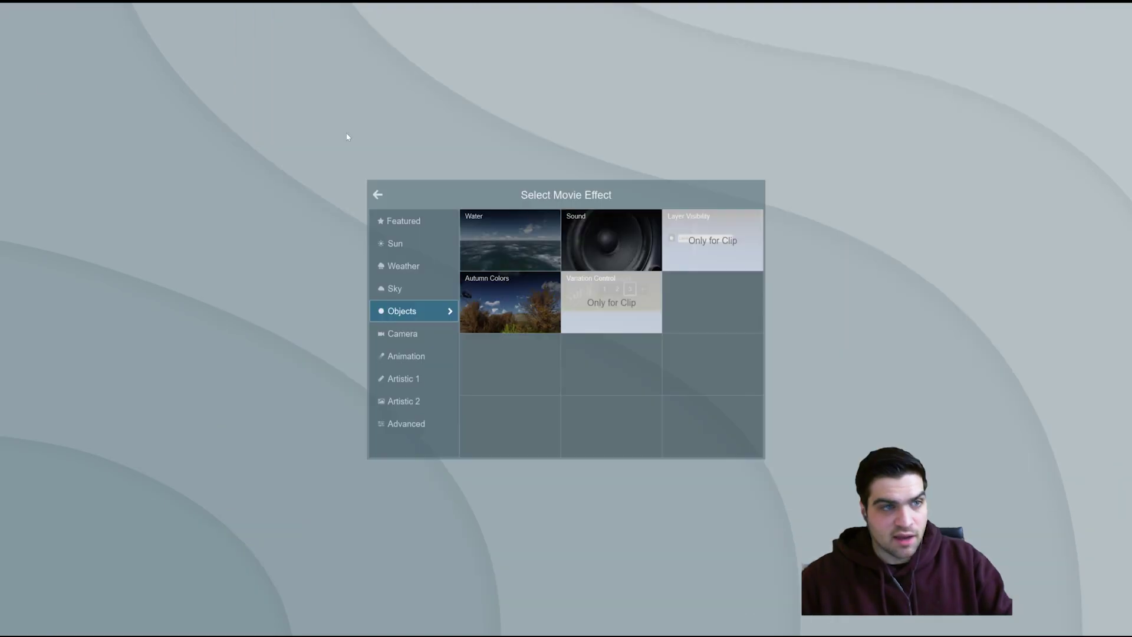
{"action": "left_click", "coordinate": [611, 239]}
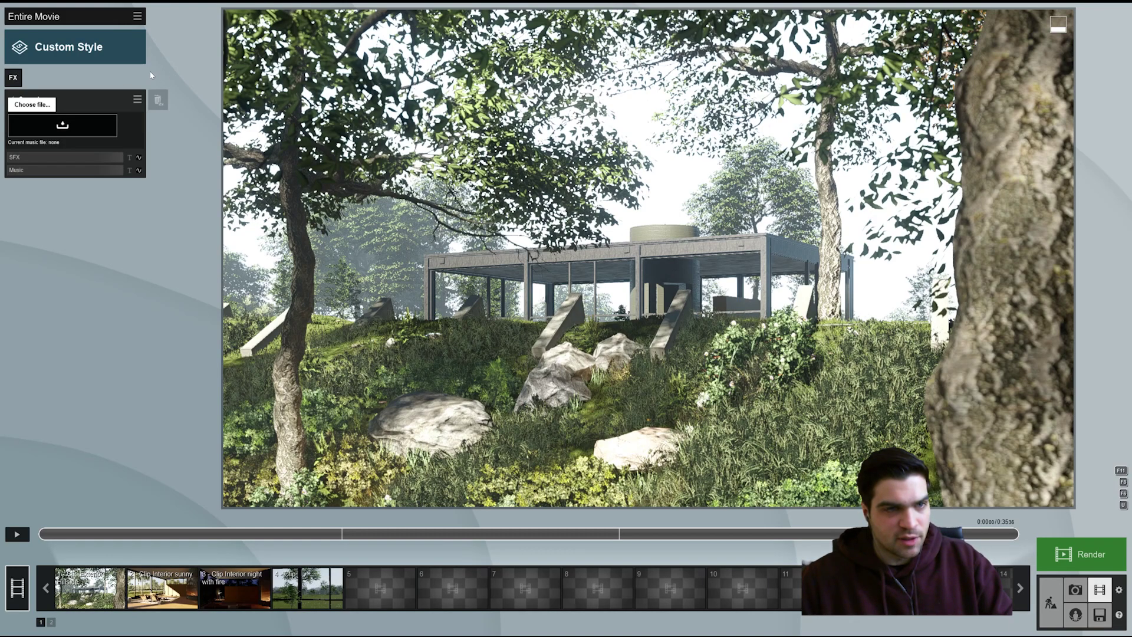
- Preview the movie with the forest summer audio track playing
{"action": "left_click", "coordinate": [17, 534]}
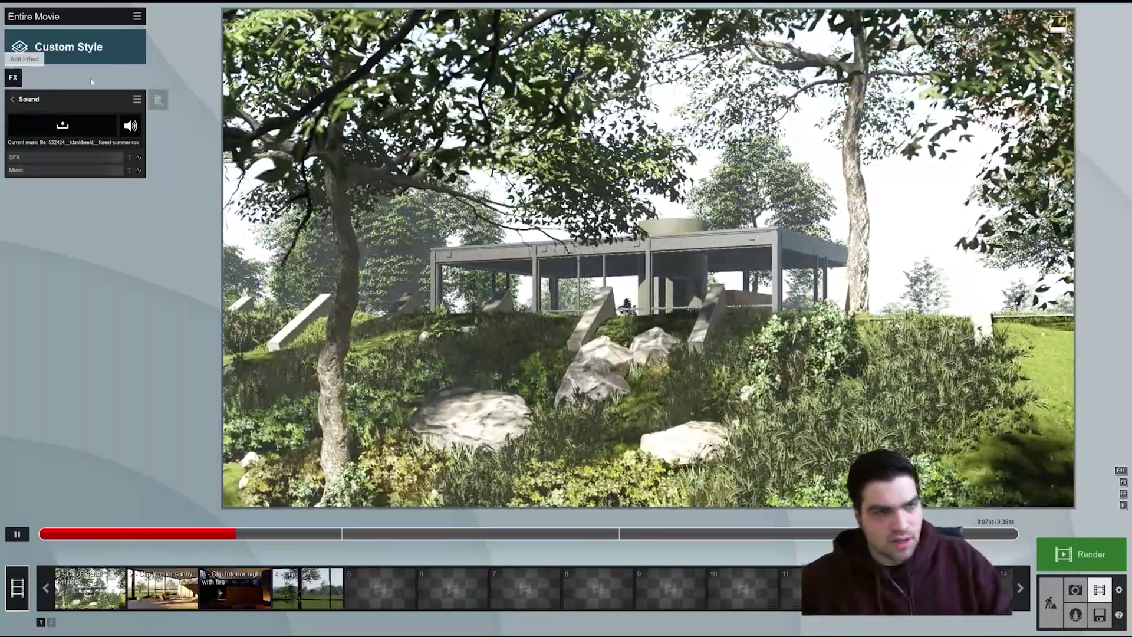
{"action": "left_click", "coordinate": [141, 100]}
{"action": "left_click", "coordinate": [196, 164]}
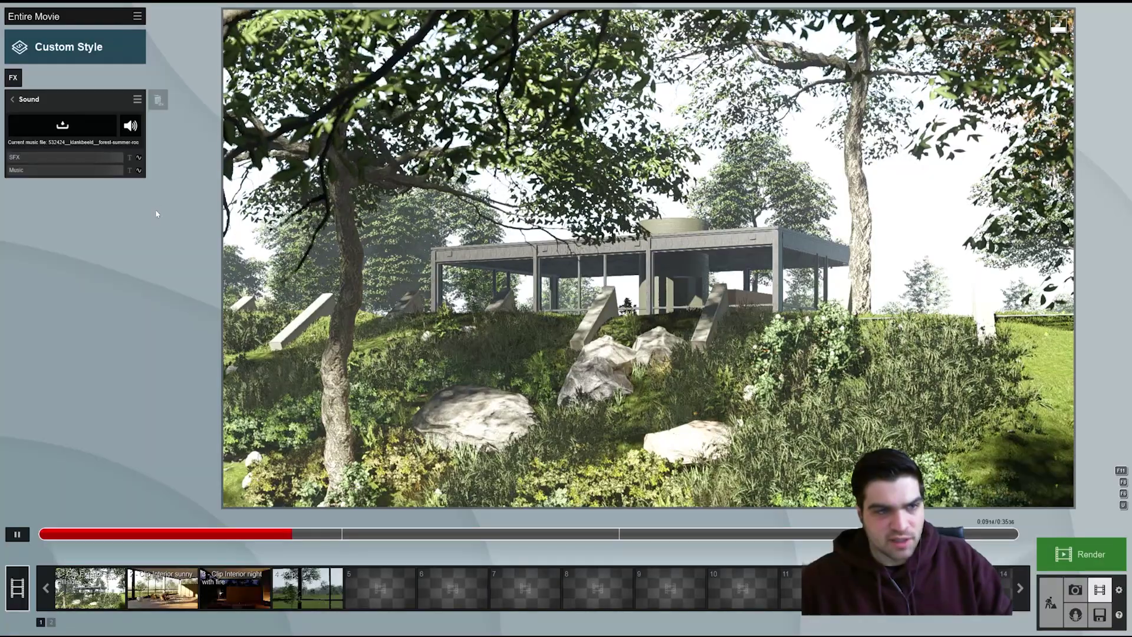